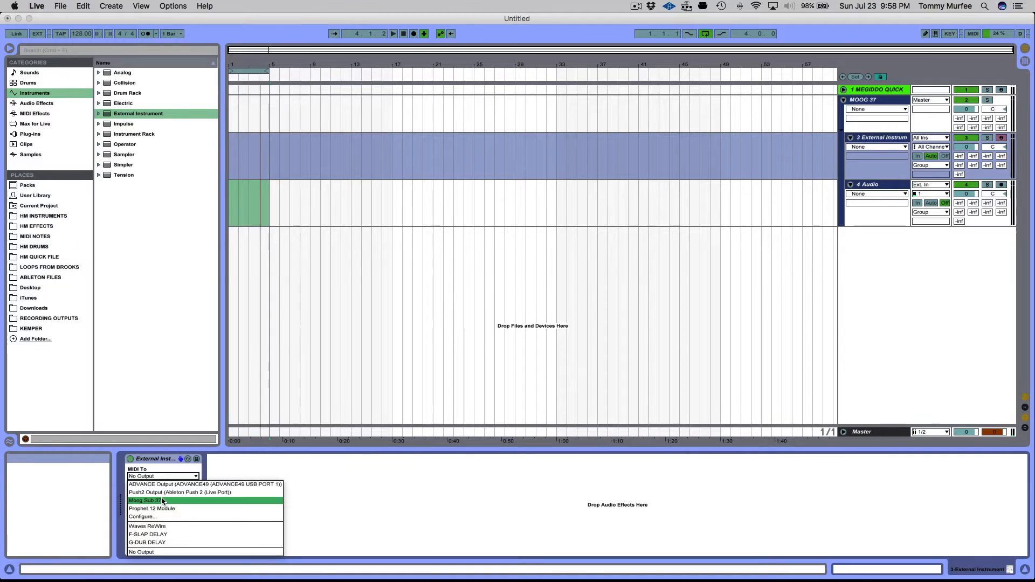
Route the External Instrument's MIDI to Moog Sub 37, try audio input 2, and return Audio From to No Input
click(162, 500)
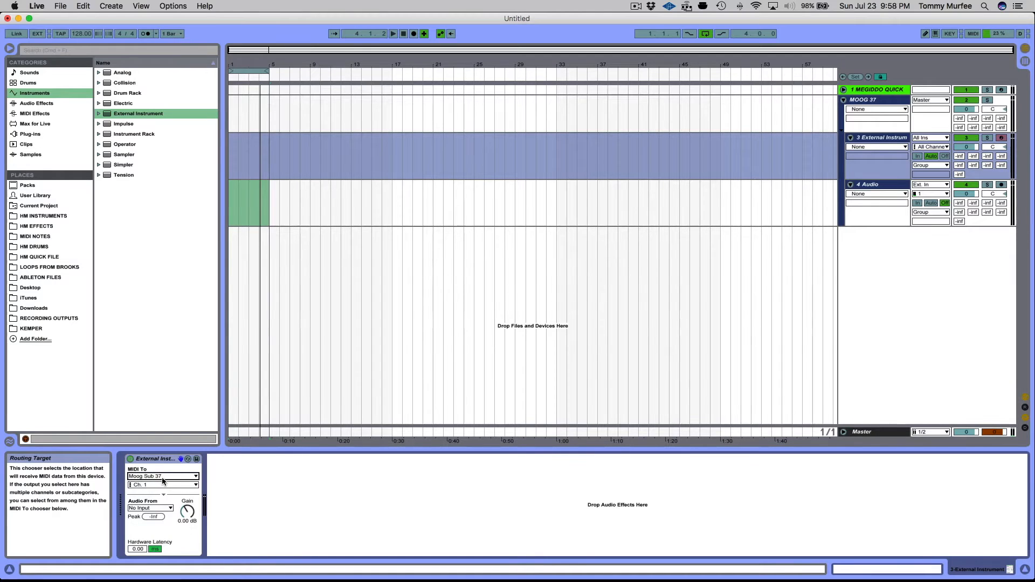
click(152, 508)
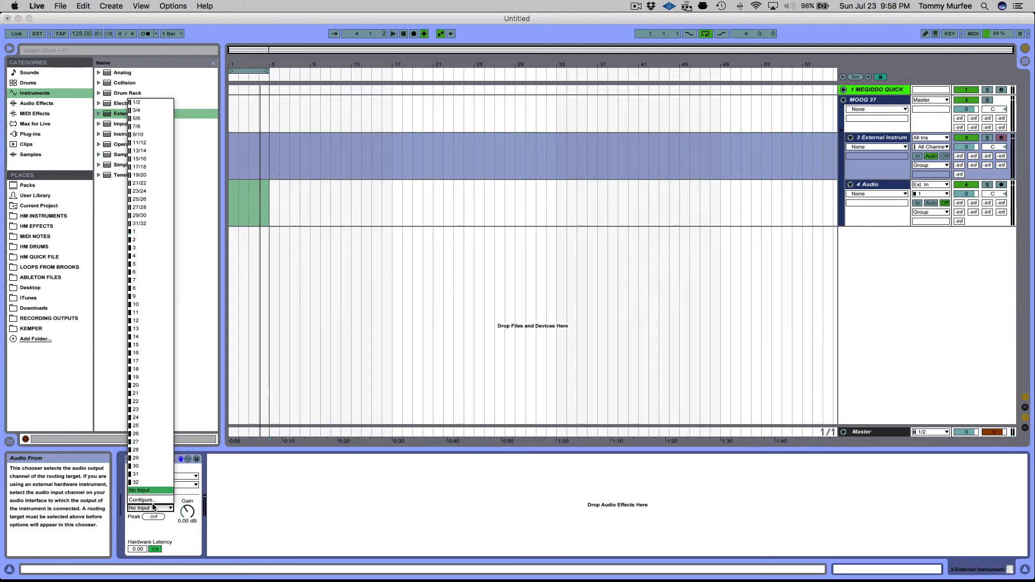
click(169, 240)
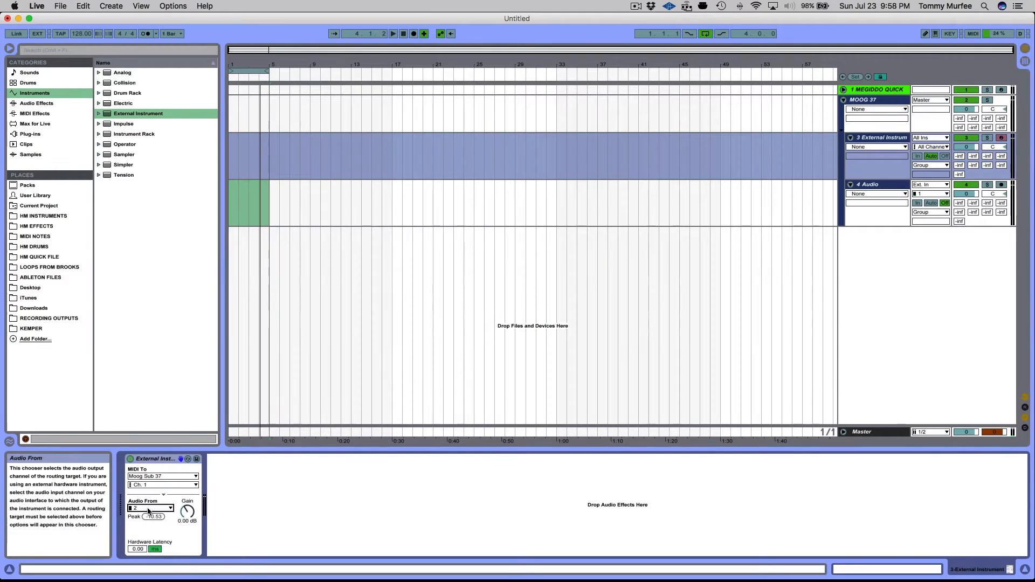
click(147, 508)
click(153, 490)
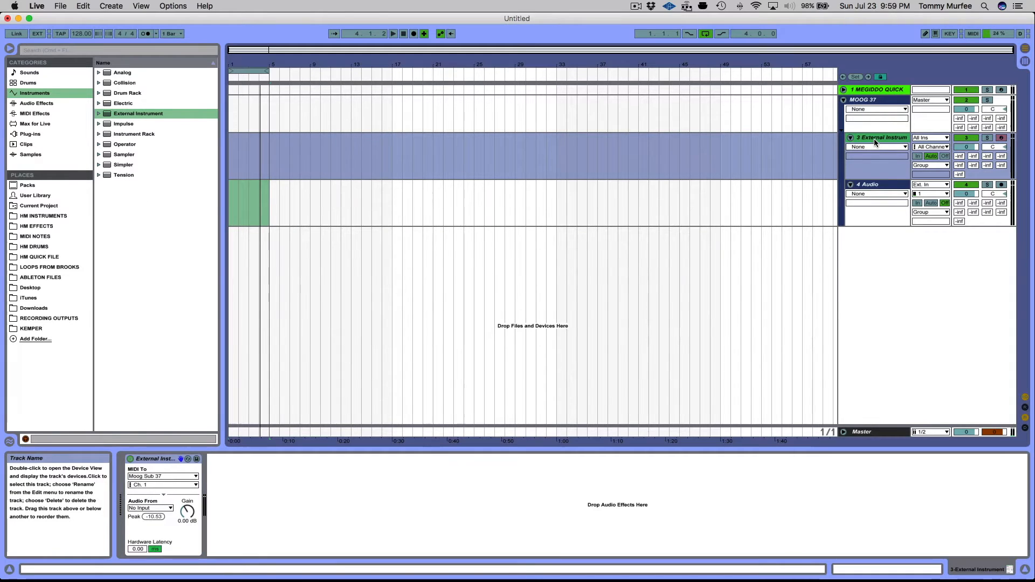
Rename the 4 Audio track as RECORDING MOOG and insert another audio track below it
click(869, 187)
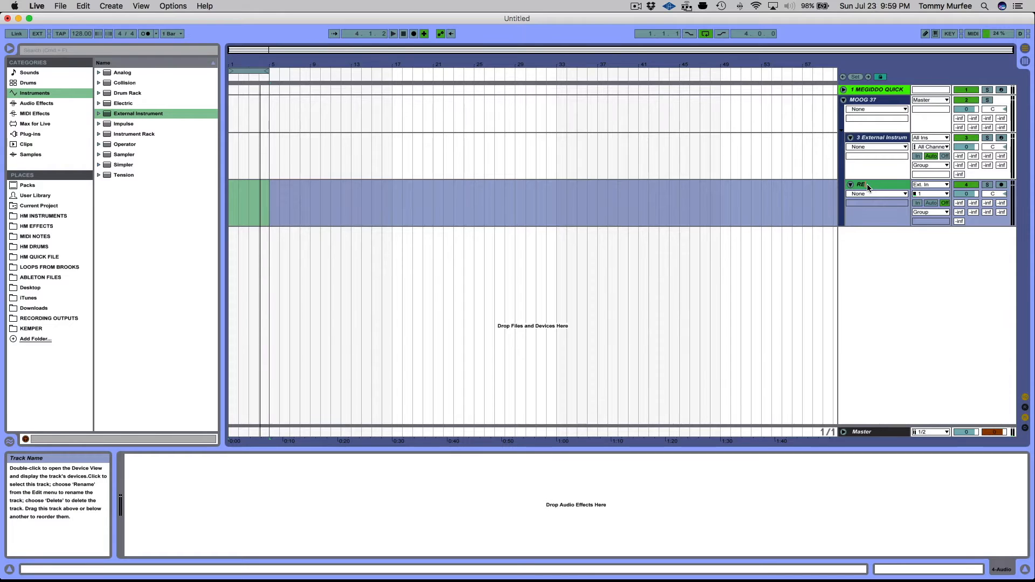
text(CORDING MOOG)
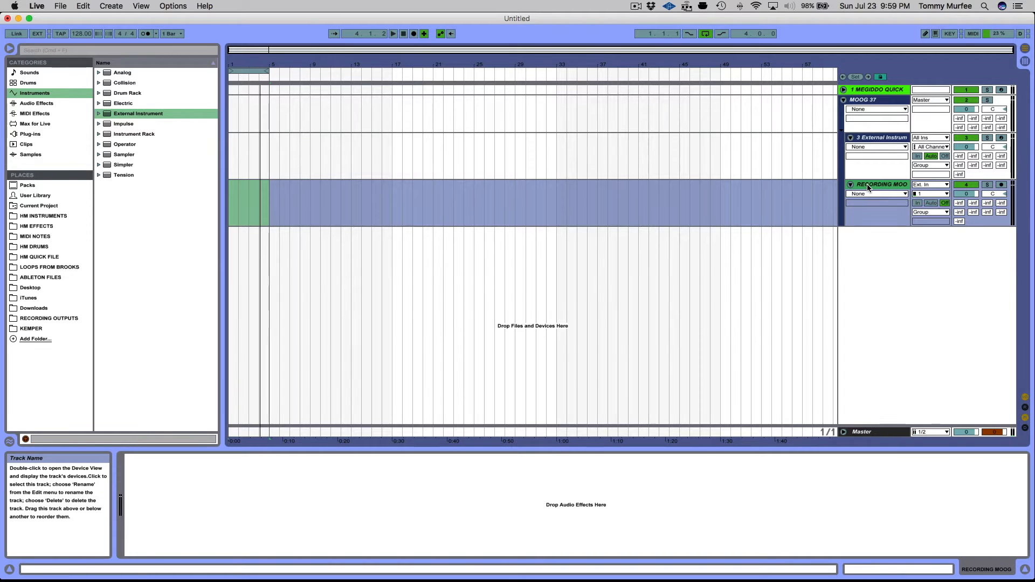
key(super+t)
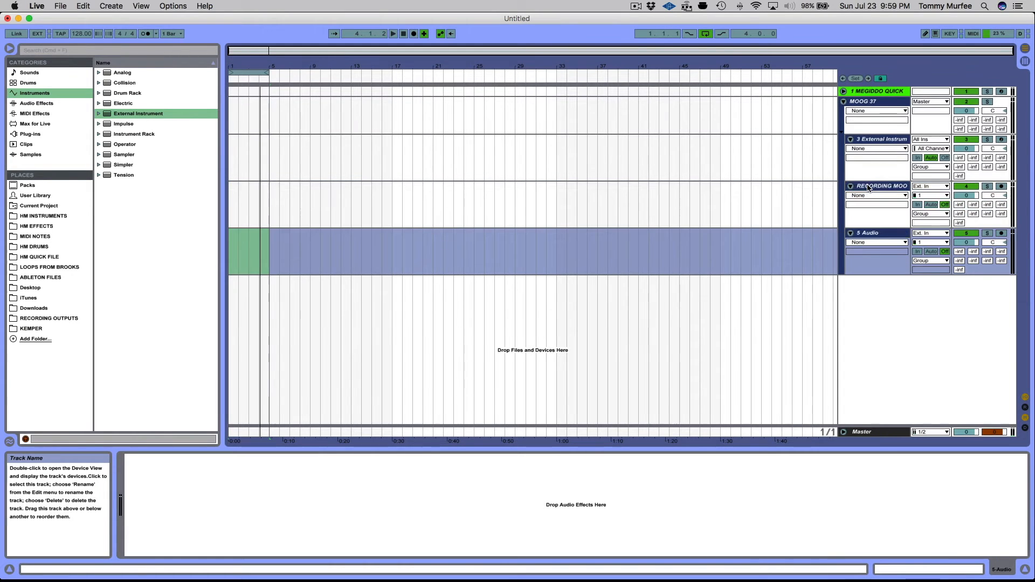
click(869, 233)
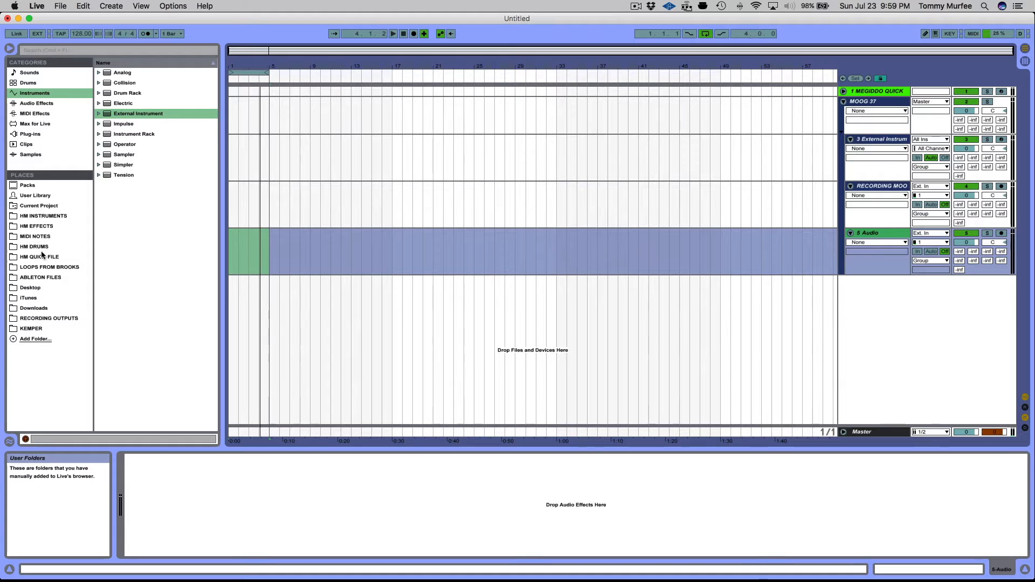
Load the LA SILVER + LIMIT+EQ rack from the HM EFFECTS folder onto the RECORDING MOOG track
click(49, 226)
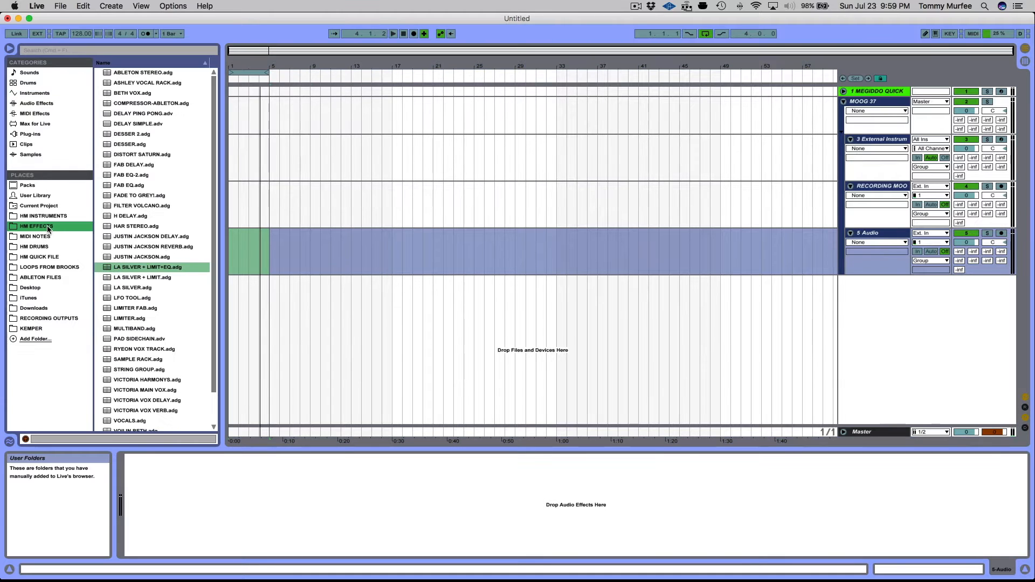
click(110, 267)
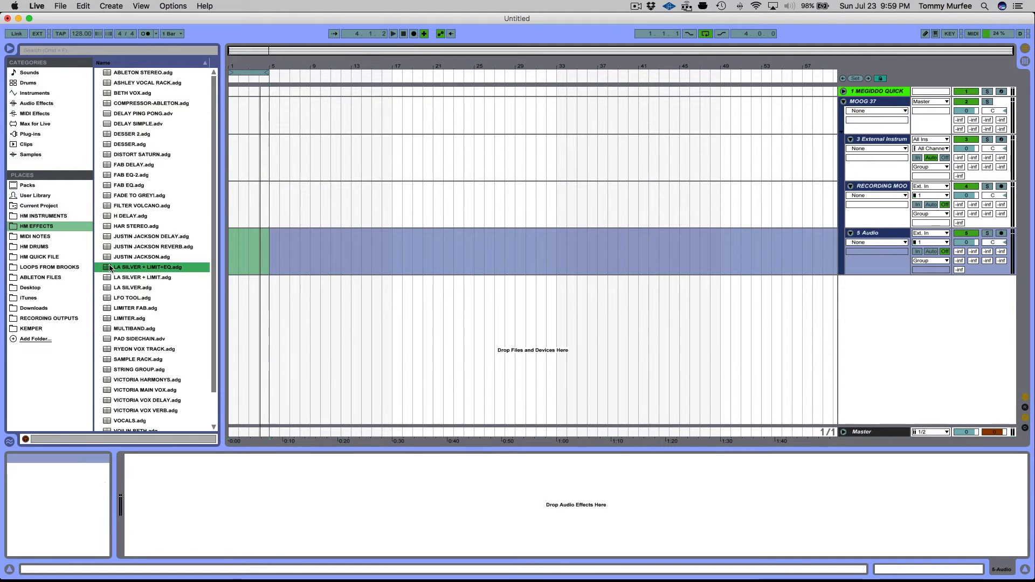
drag(110, 267, 249, 213)
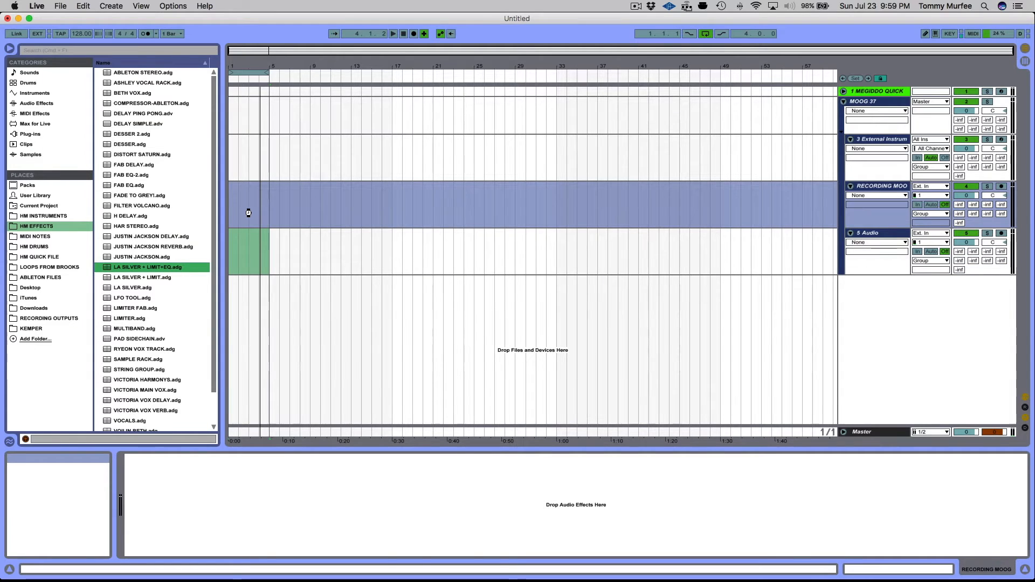
drag(436, 225, 429, 224)
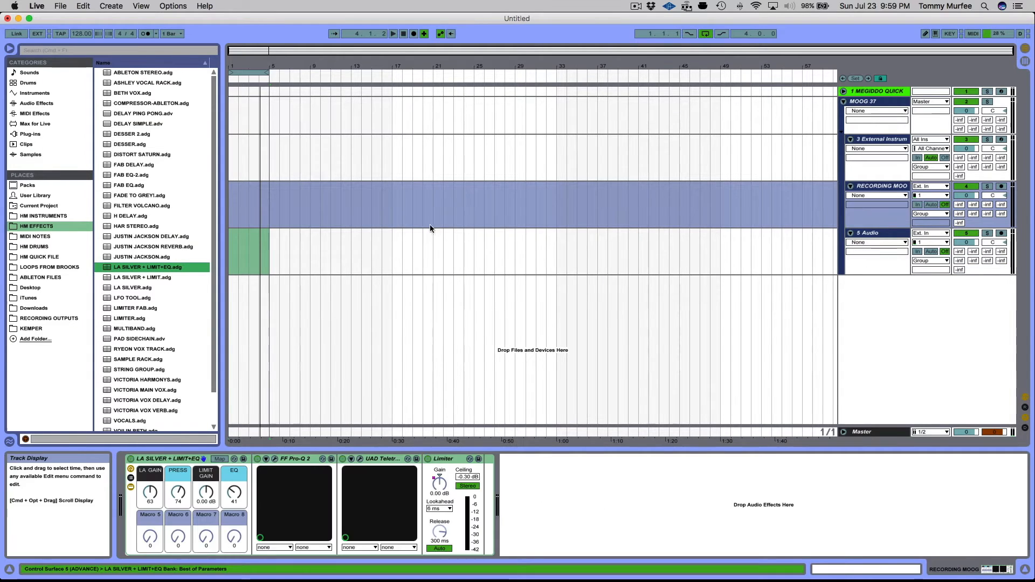
Copy the LA SILVER + LIMIT+EQ rack from RECORDING MOOG onto the 5 Audio track
click(172, 458)
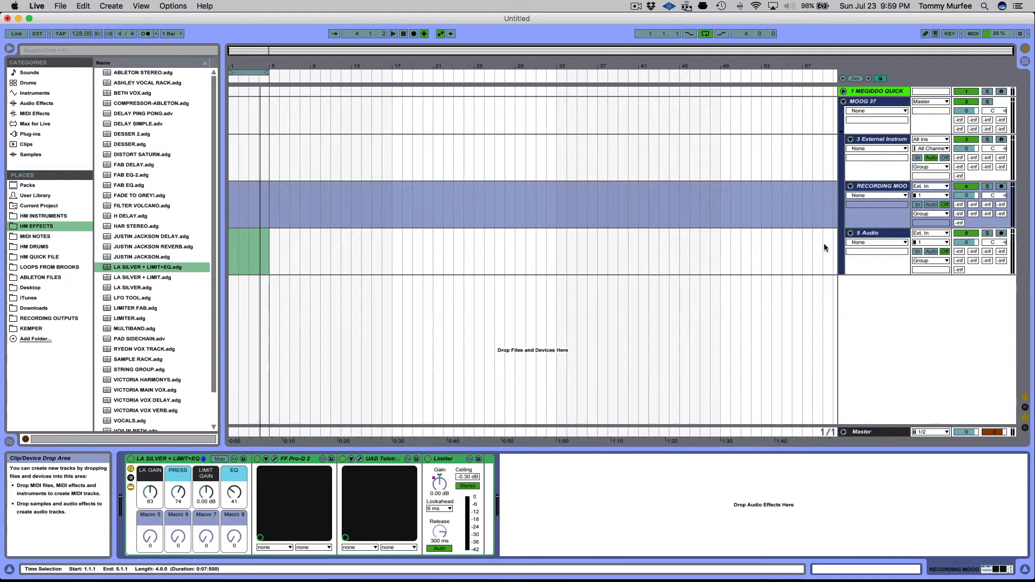
click(866, 233)
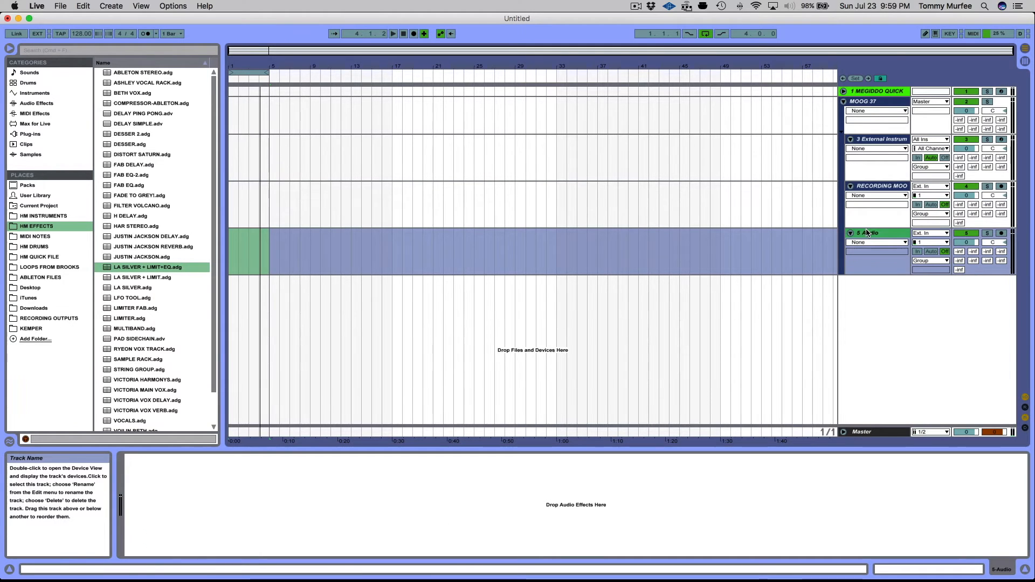
click(271, 251)
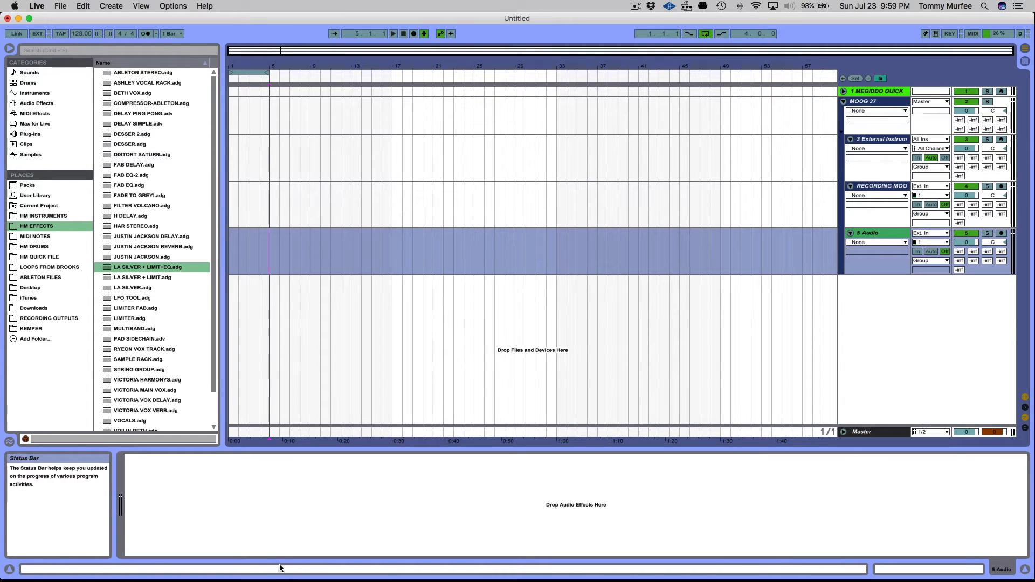
click(252, 512)
key(super+v)
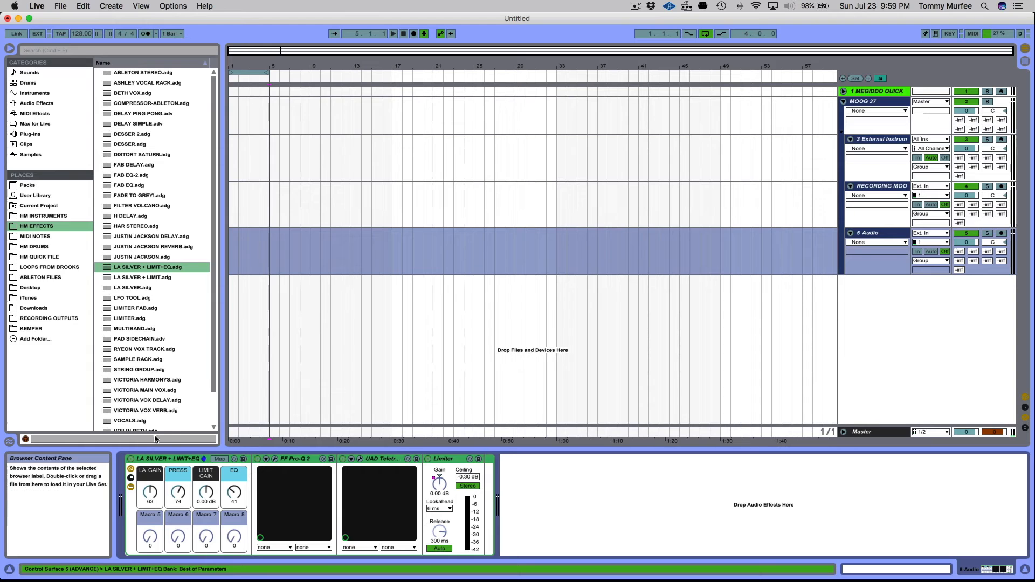
Set the rack's EQ macro to 0 on both the 5 Audio and RECORDING MOOG tracks
click(275, 460)
mouse_move(235, 492)
mouse_down()
mouse_move(234, 482)
mouse_move(234, 493)
mouse_up()
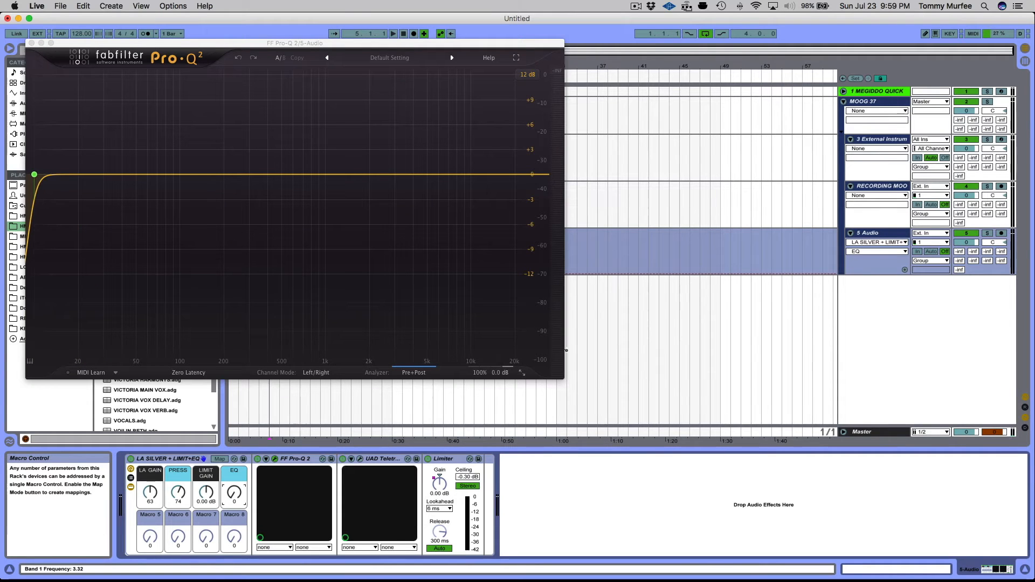
click(31, 44)
click(866, 187)
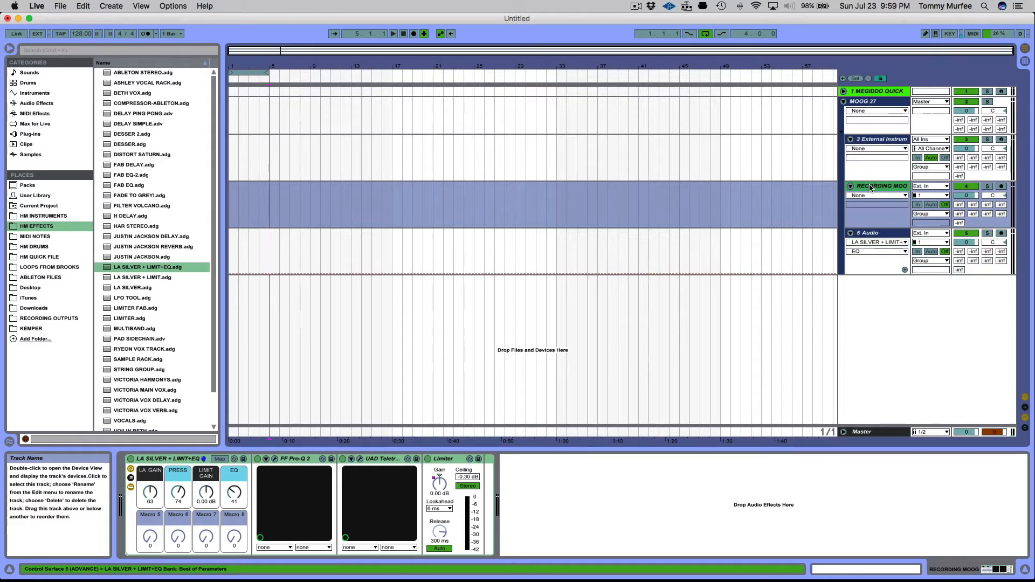
drag(233, 495, 234, 517)
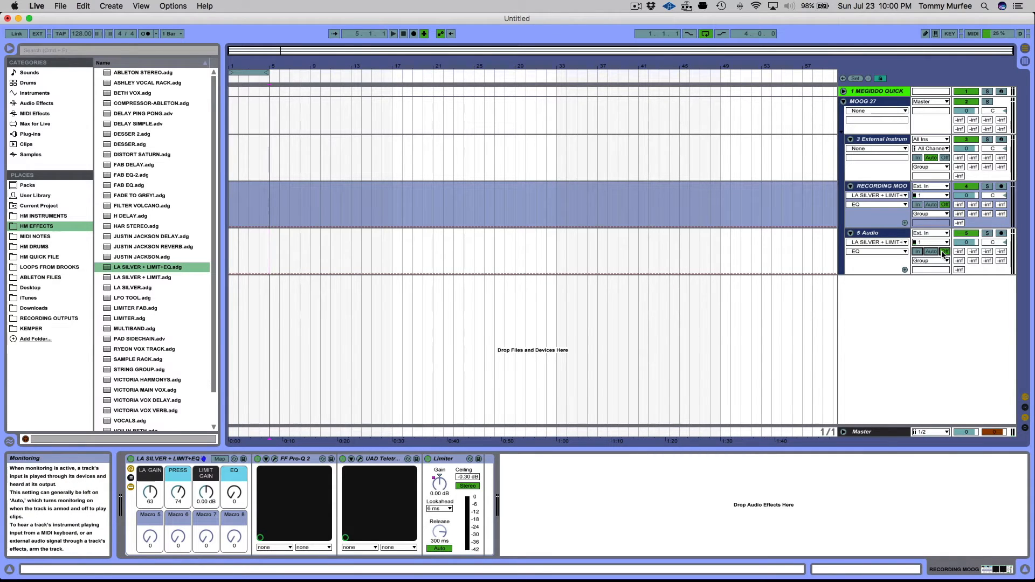
Set the external input channel of the RECORDING MOOG and 5 Audio tracks to 2
click(923, 197)
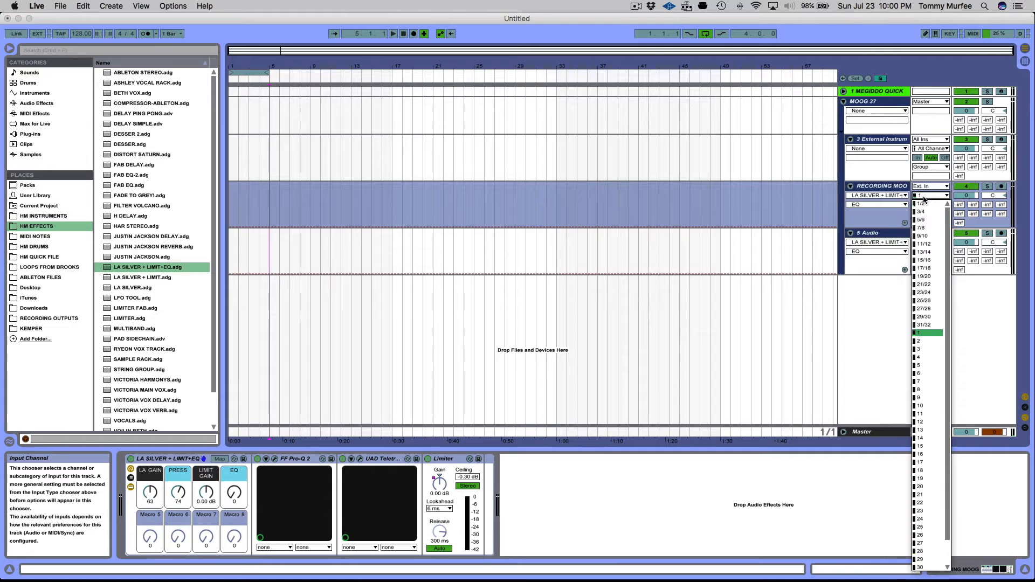
click(920, 341)
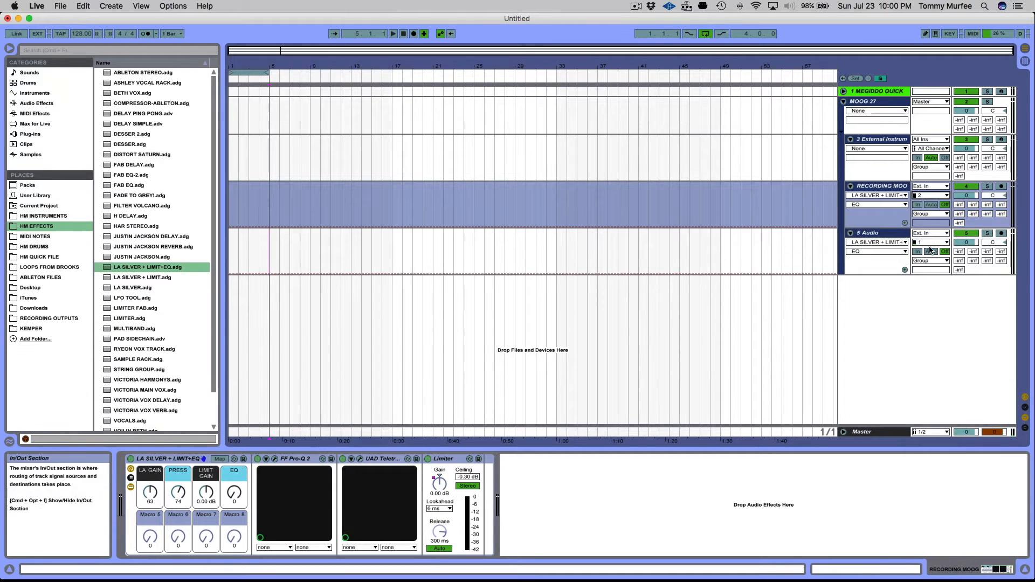
click(923, 243)
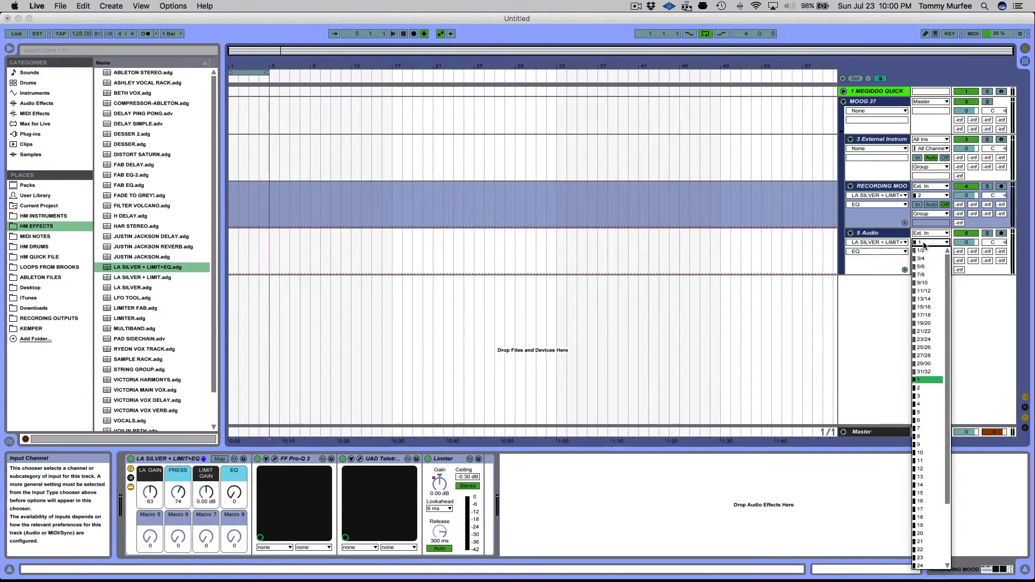
click(920, 388)
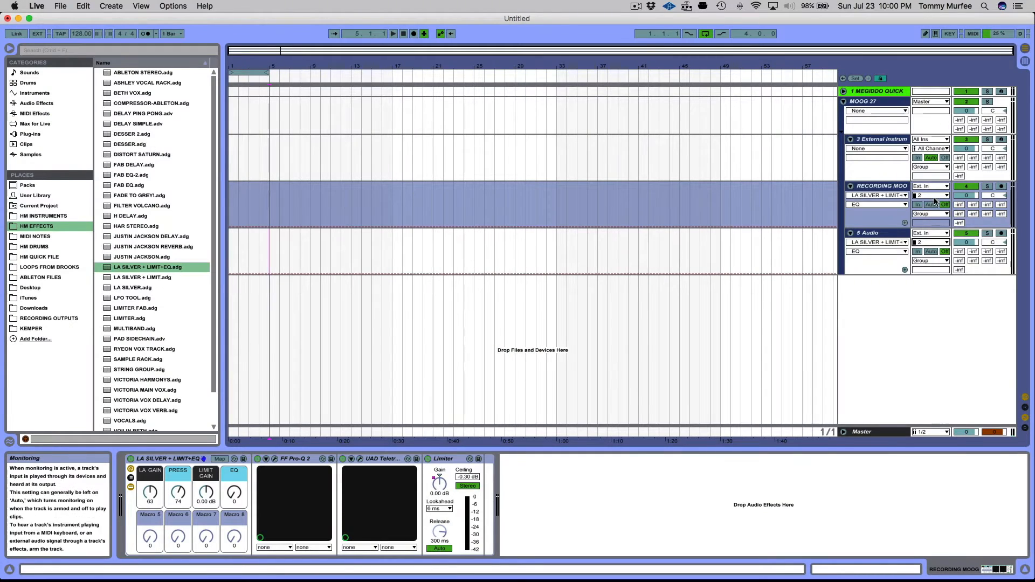
click(931, 195)
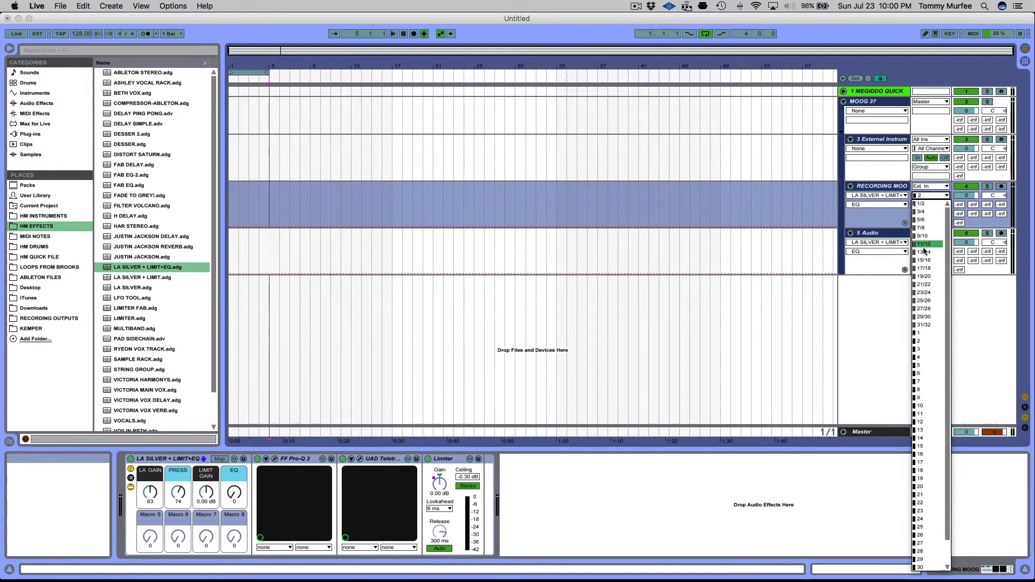
click(921, 338)
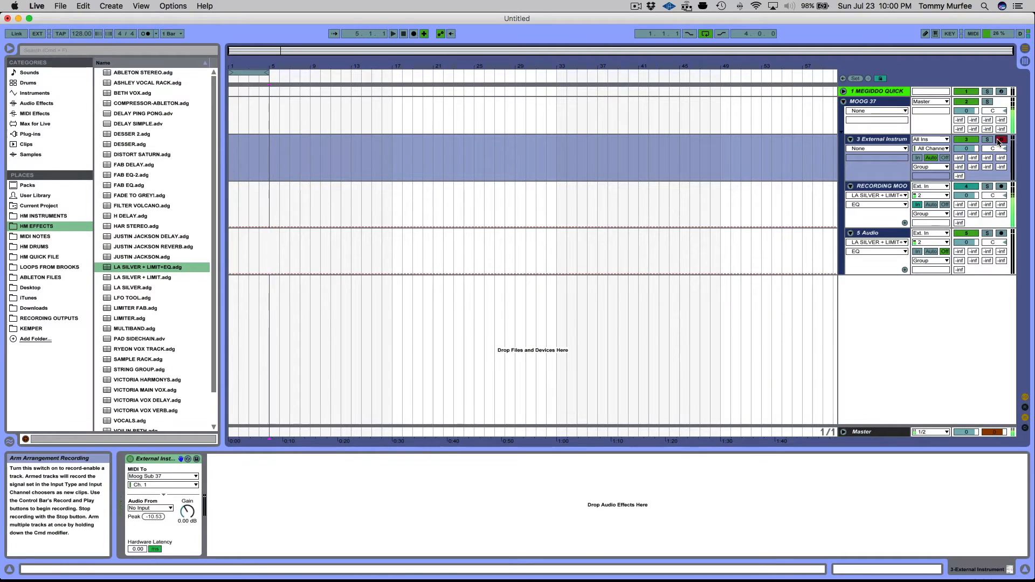
Record a four-bar MIDI clip on the External Instrument track starting at bar 1
click(896, 188)
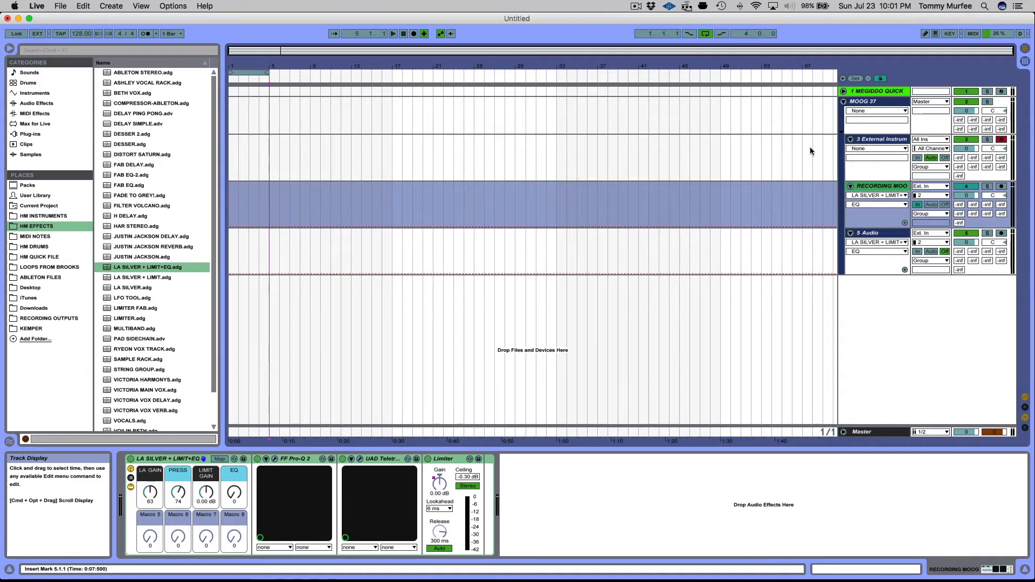
click(866, 139)
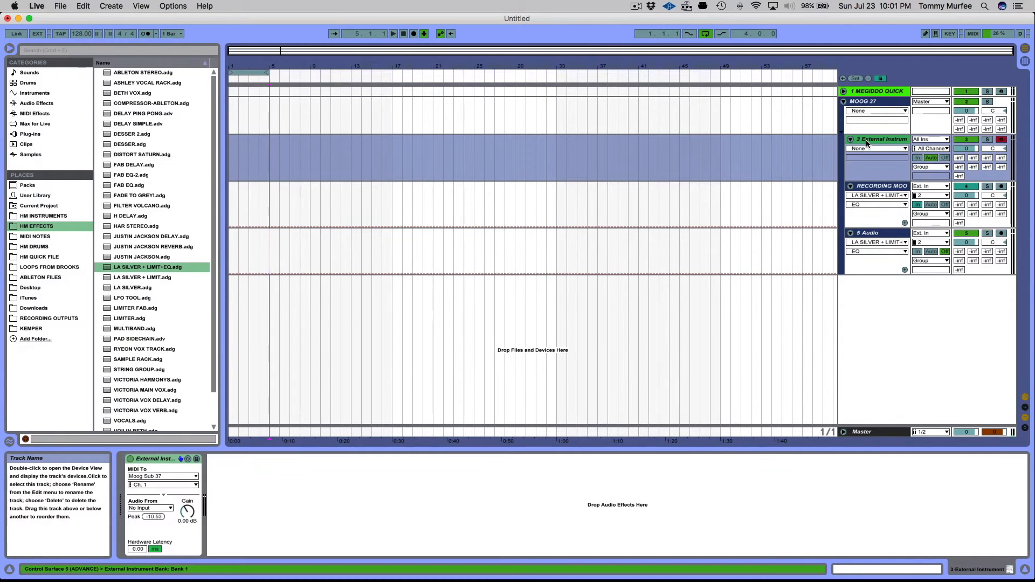
click(229, 165)
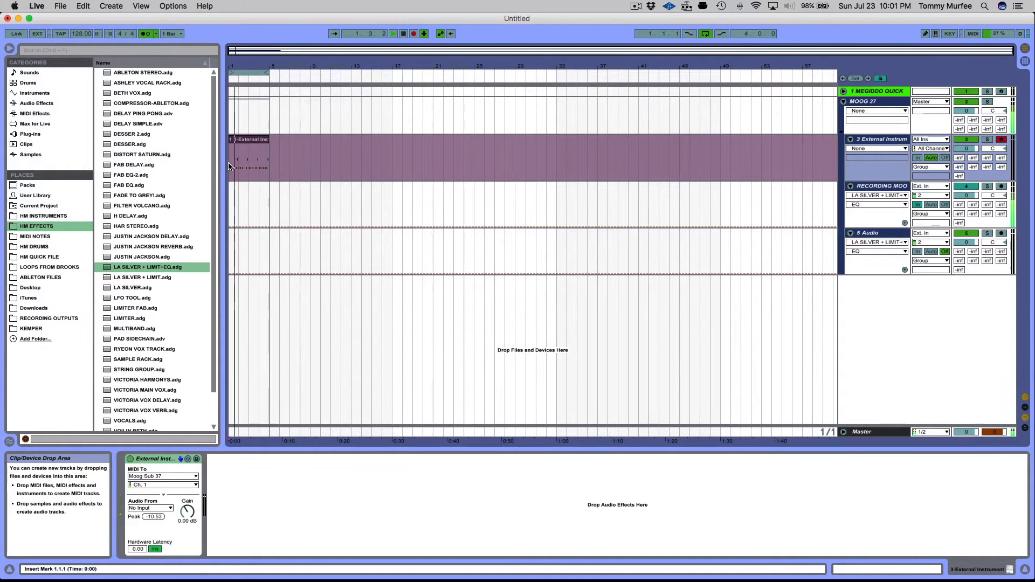
key(space)
Open the recorded MIDI clip, quantize all its notes and play the result back
double_click(249, 141)
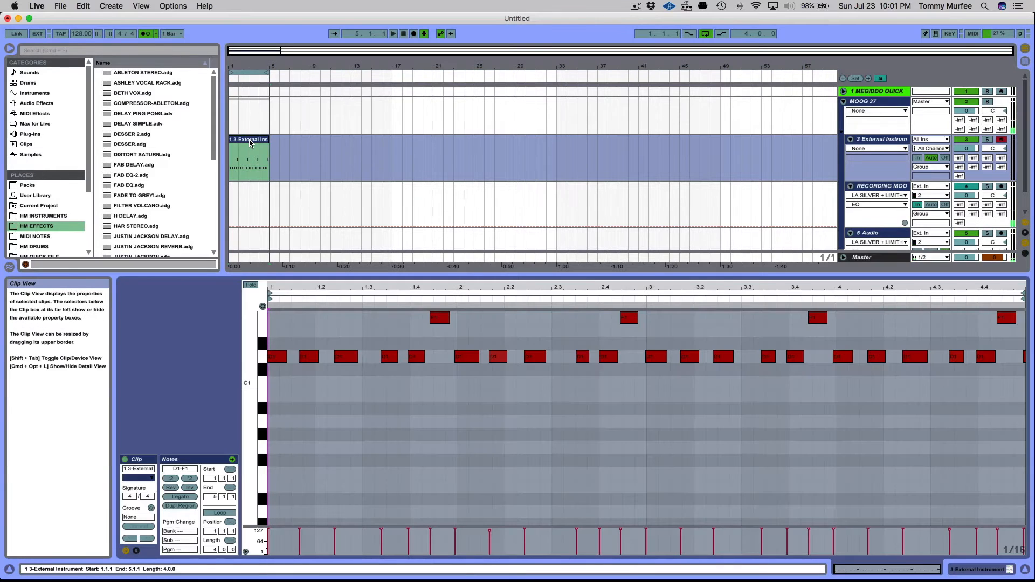
key(super+a)
key(super+u)
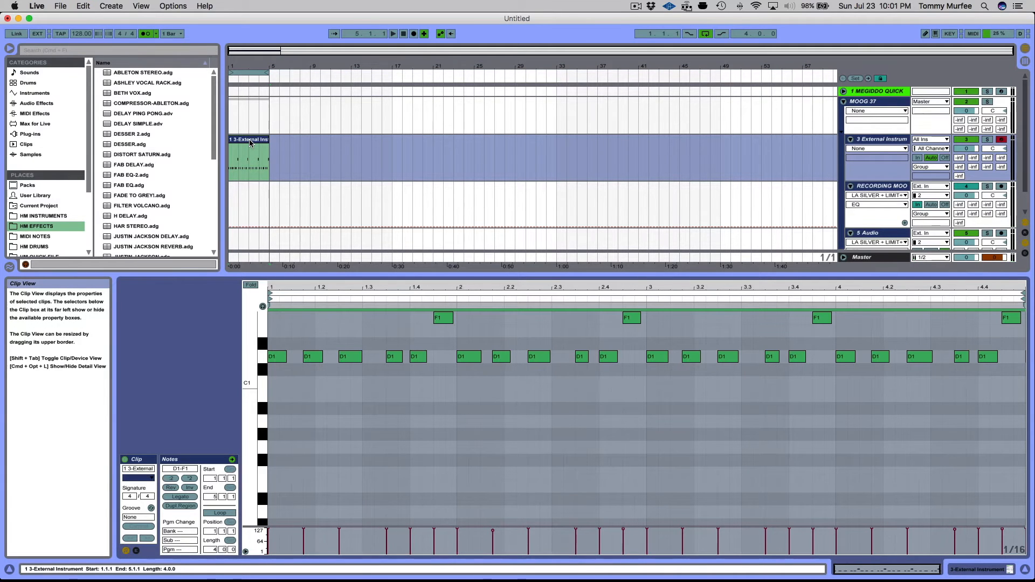
key(space)
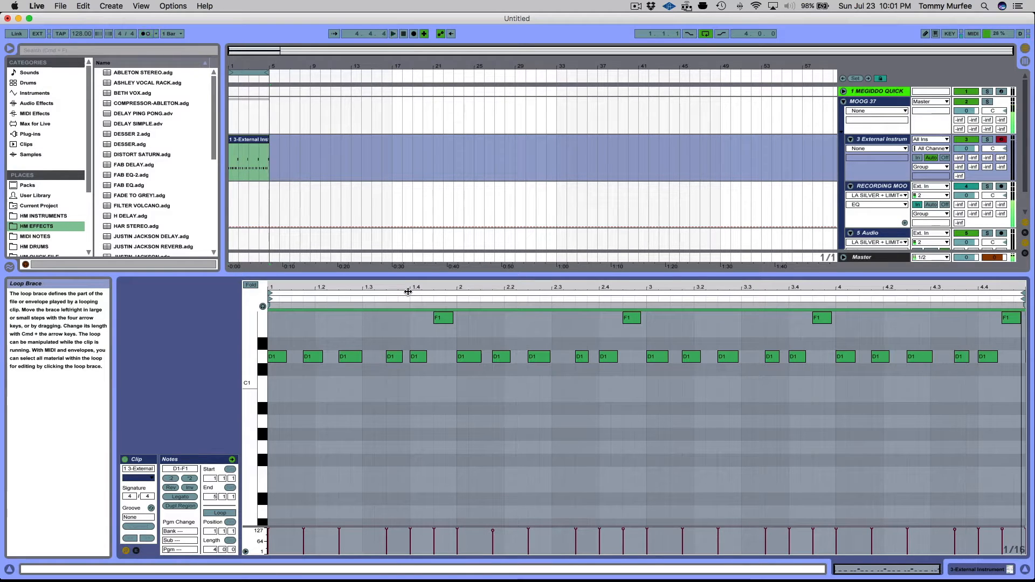
Review the buffer size and latency values in the audio preferences, and hide the clip's detail view
key(super+comma)
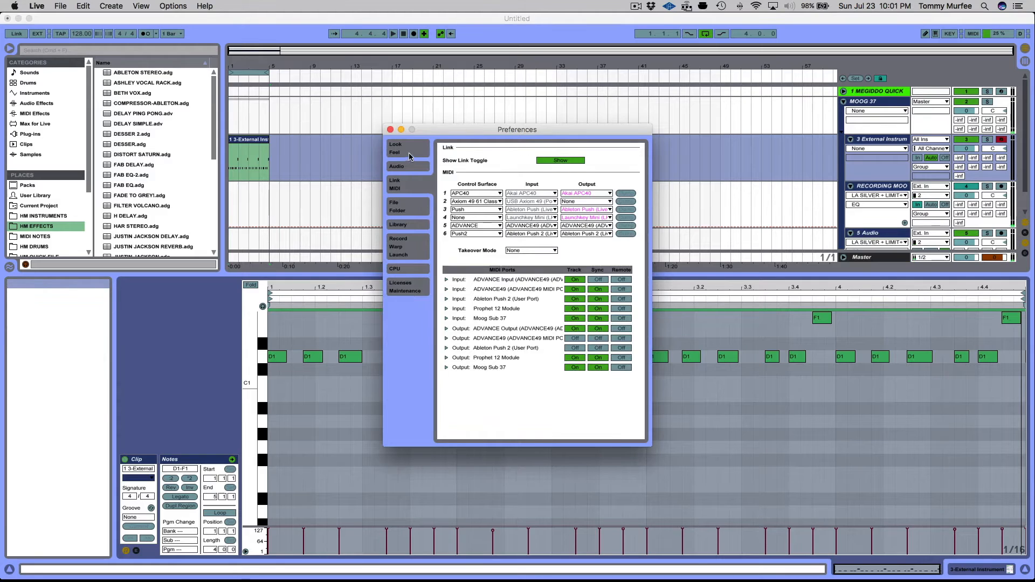
click(406, 168)
mouse_move(477, 262)
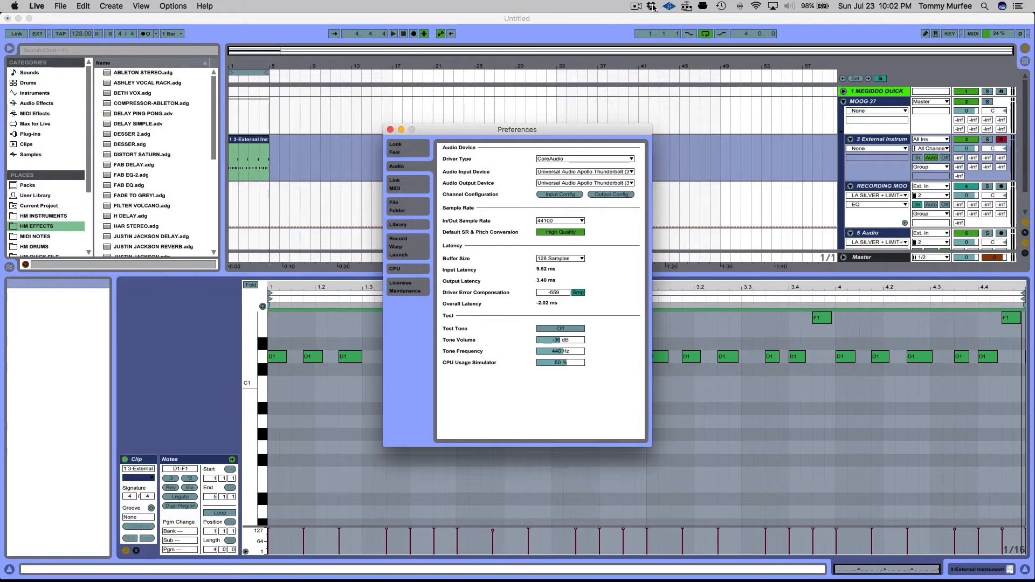
click(390, 130)
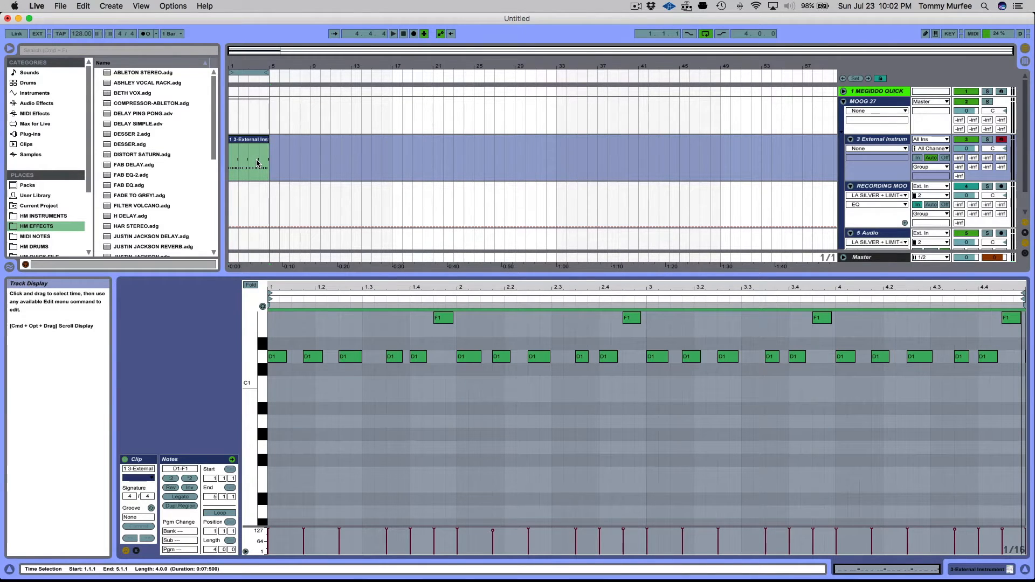
key(super+alt+l)
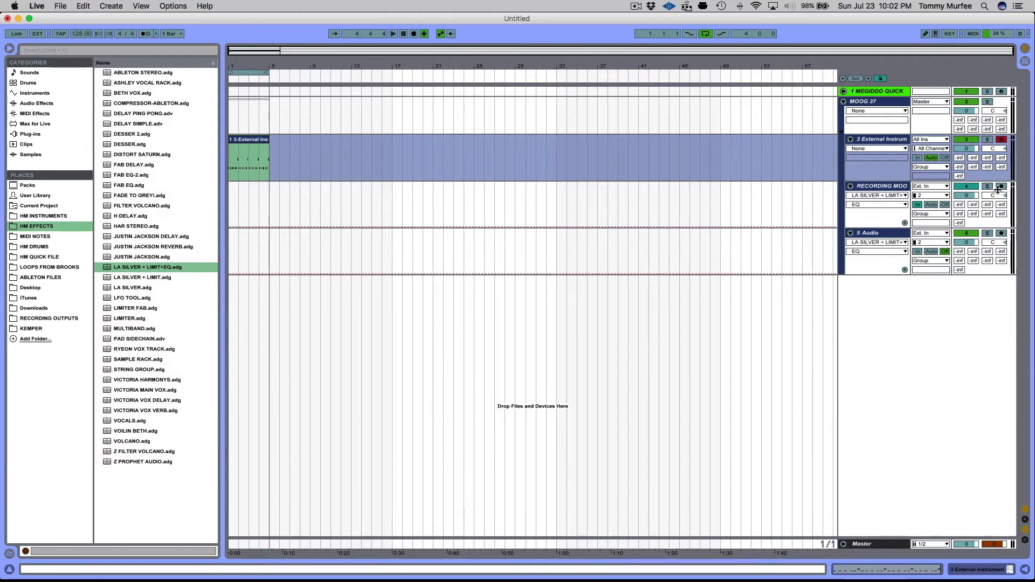
Arm the RECORDING MOOG track, and duplicate the four-bar MIDI clip with the loop length extended to bar 9
click(998, 189)
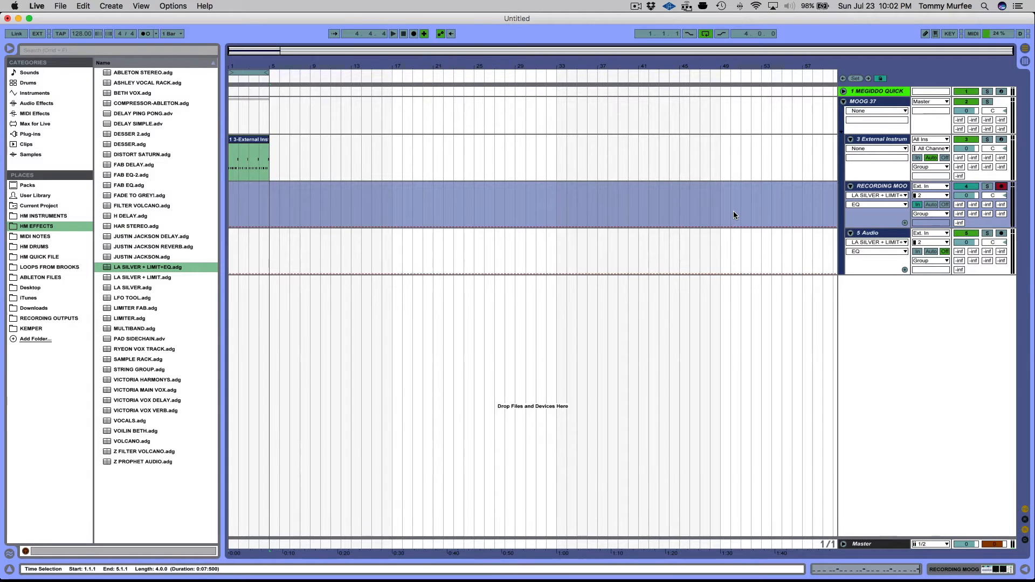
key(space)
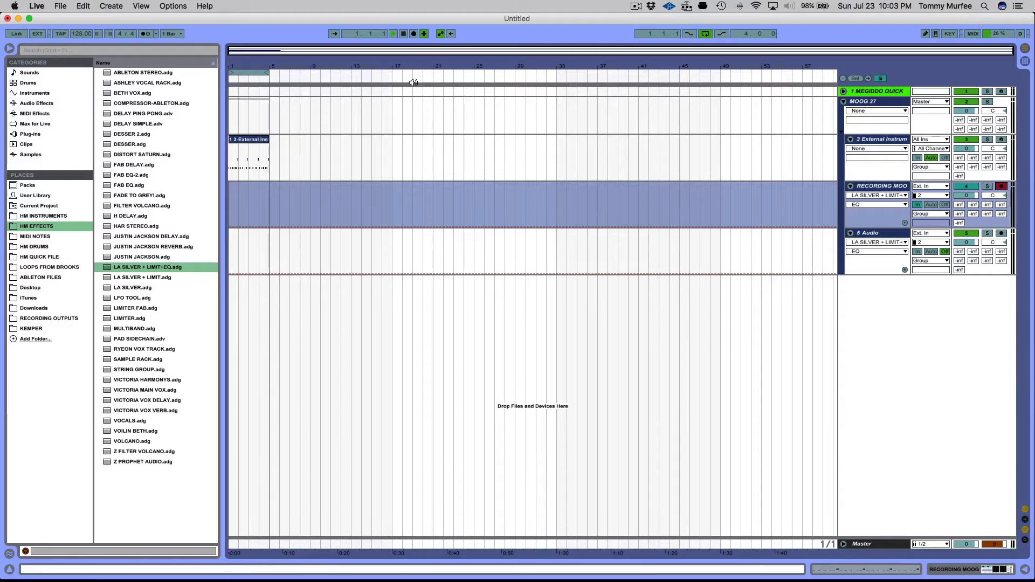
click(264, 140)
key(super+d)
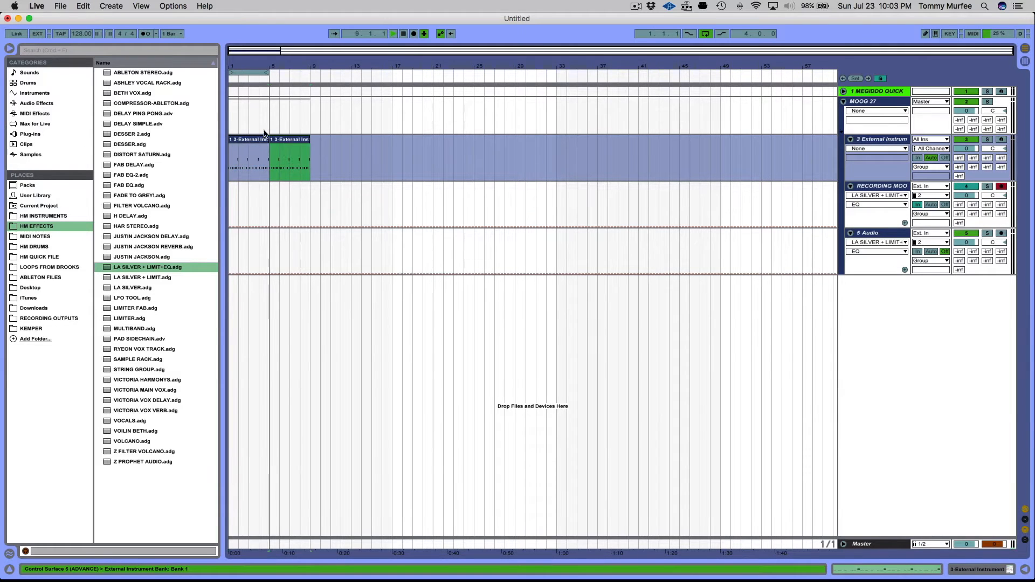
drag(268, 71, 311, 86)
Record the Moog part as audio on the RECORDING MOOG track and move the recorded clip to the 5 Audio track
click(232, 204)
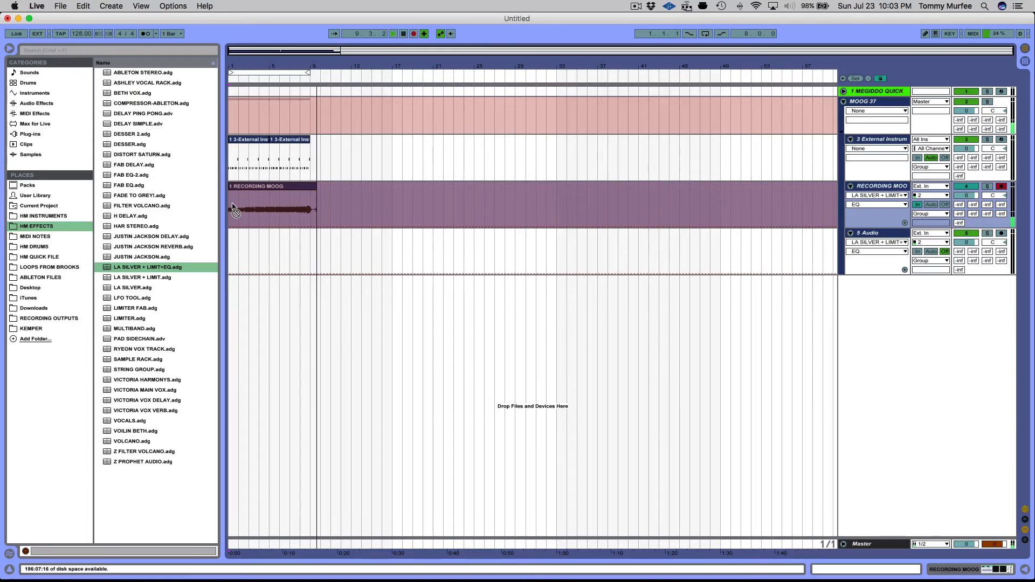
key(space)
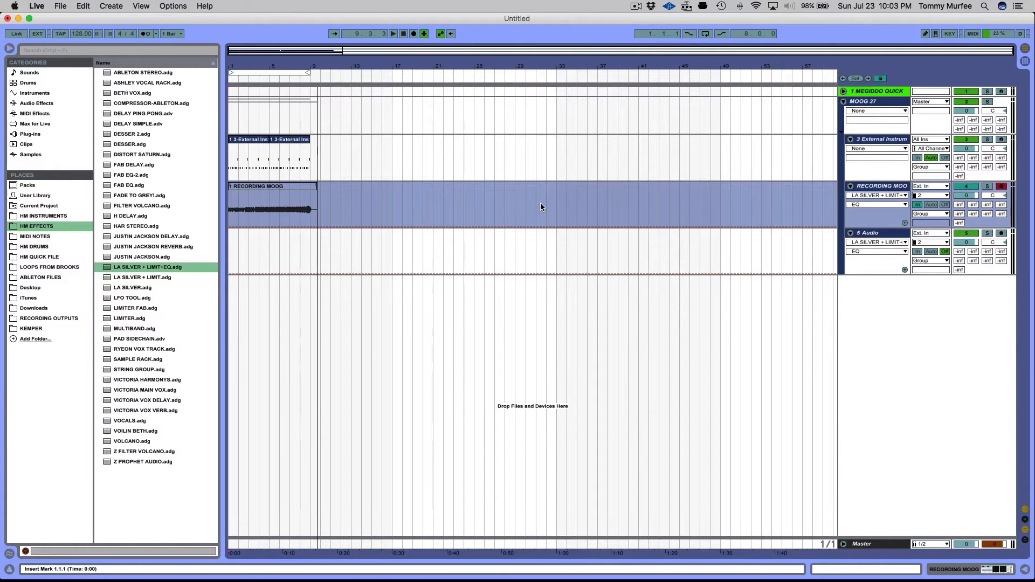
drag(287, 189, 289, 233)
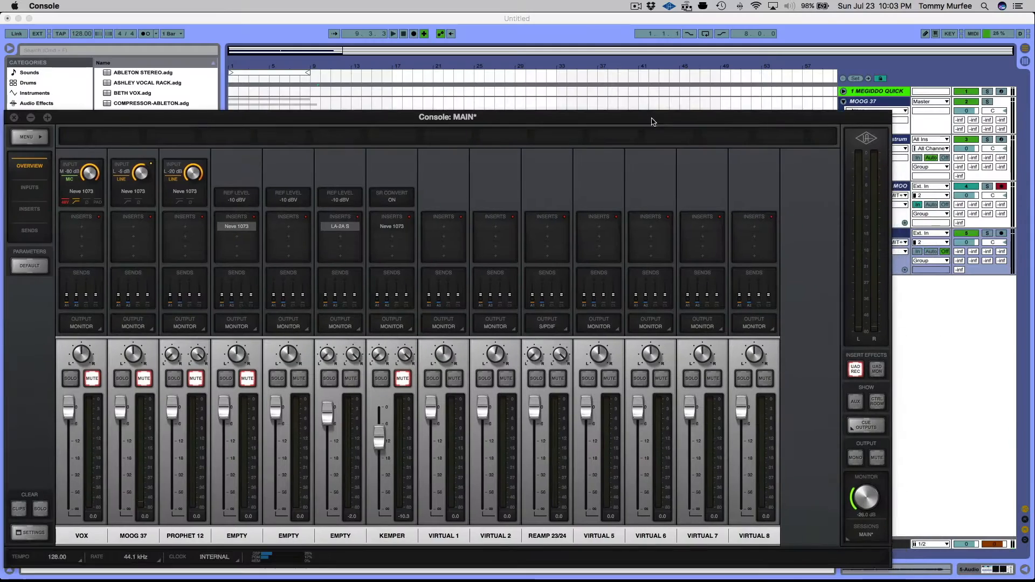
Reposition the Console mixer window to view all of its input channels, including MOOG 37
drag(654, 120, 711, 70)
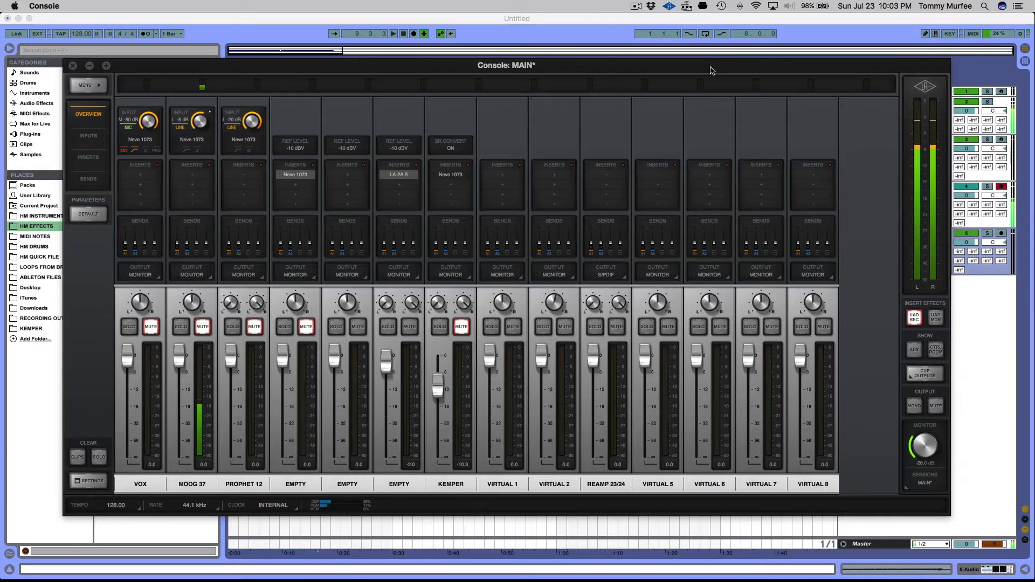
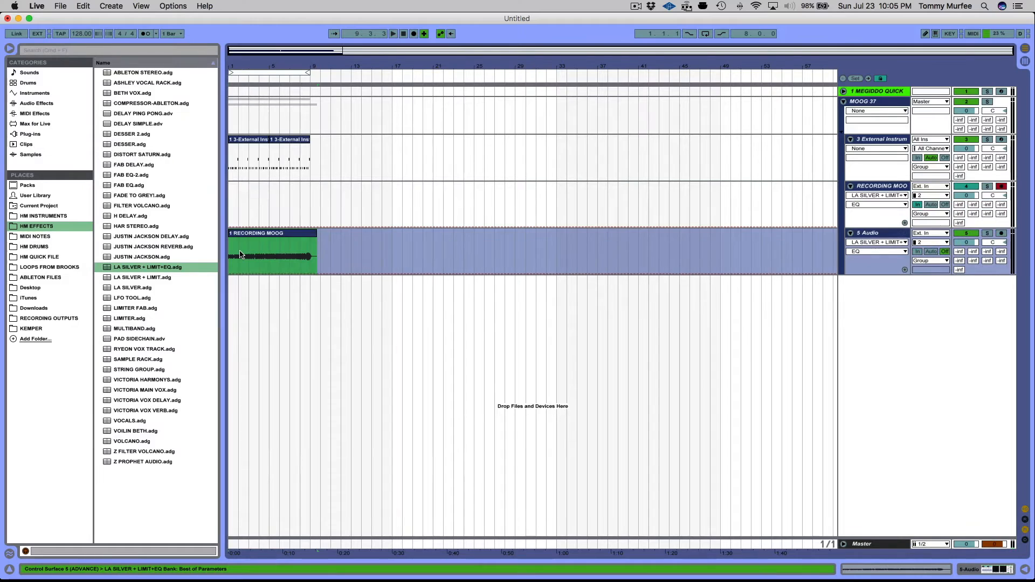
Rename the 5 Audio track to BASS
click(874, 235)
key(super+r)
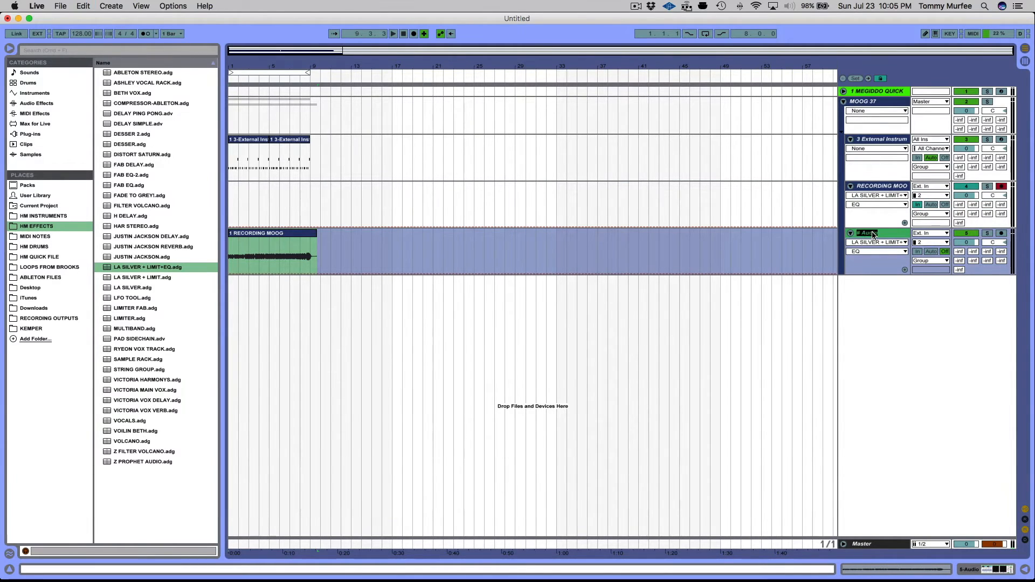
key(Return)
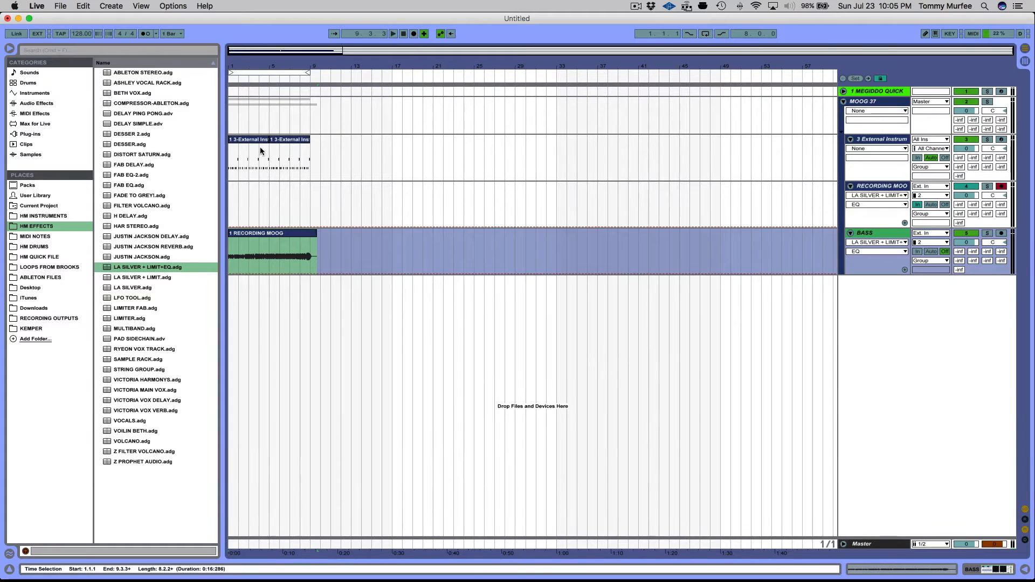
Move both MIDI clips from the External Instrument track to a new MIDI track below it, and deactivate them
click(882, 141)
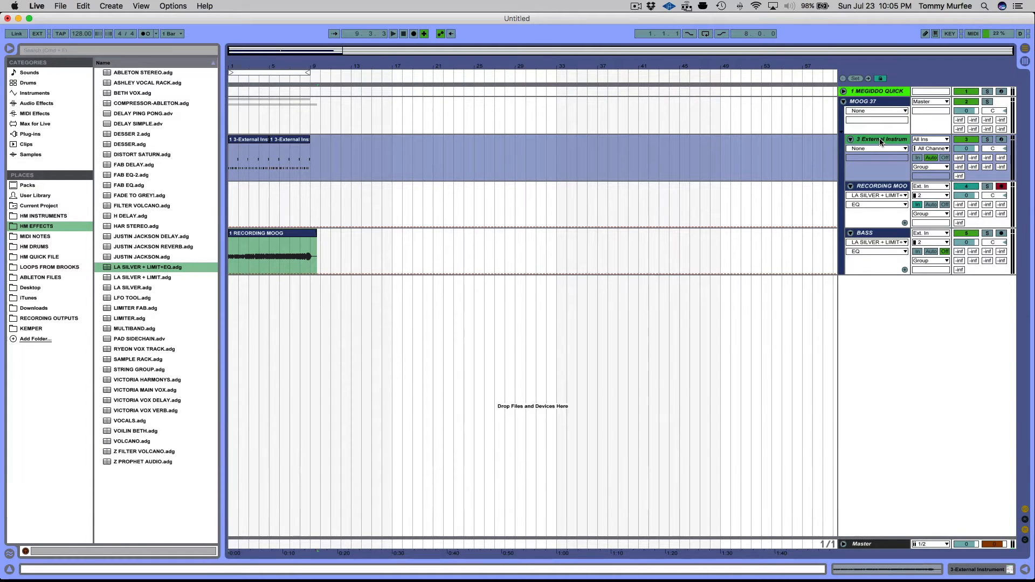
key(super+shift+t)
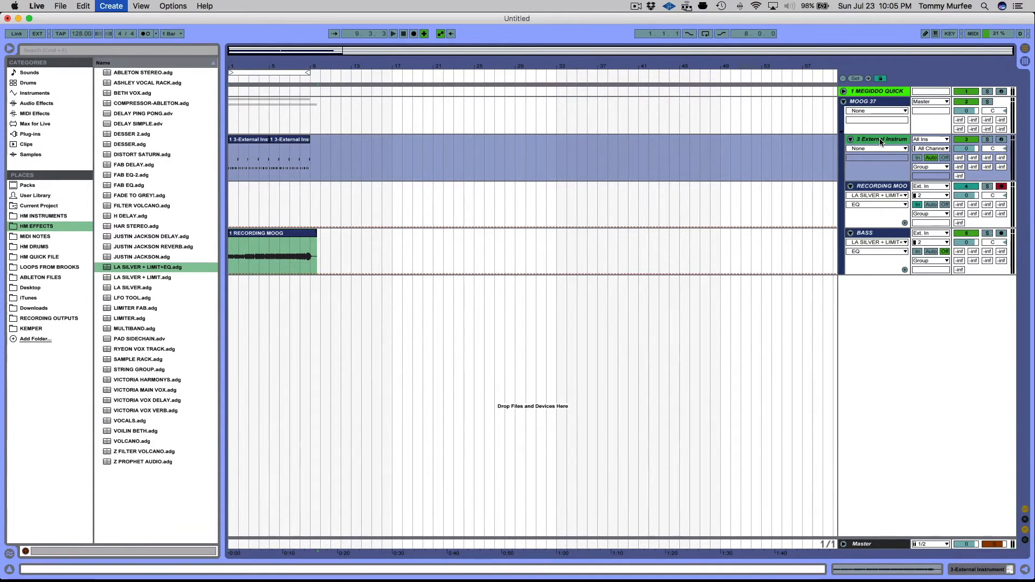
drag(321, 169, 236, 202)
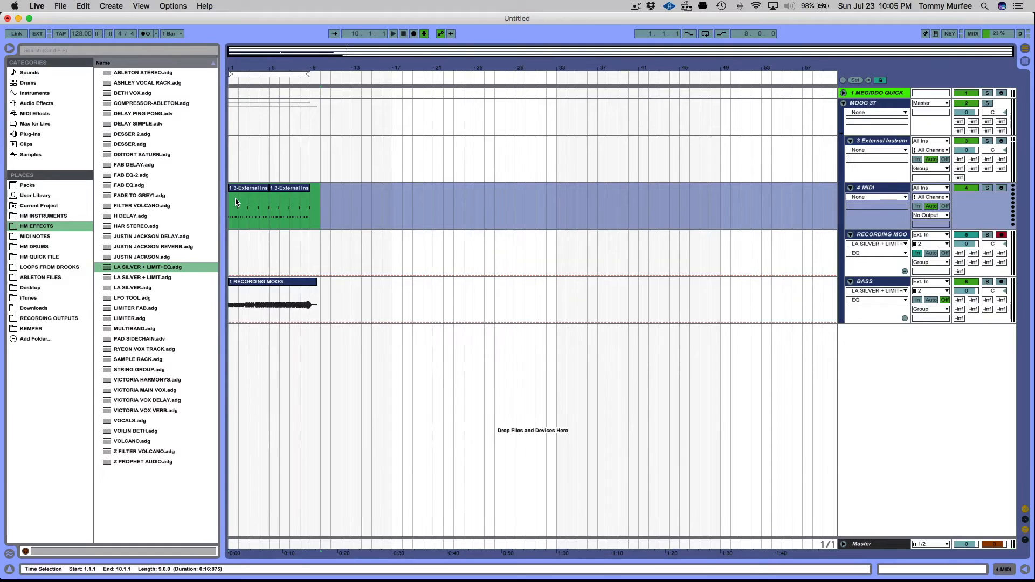
key(0)
click(248, 210)
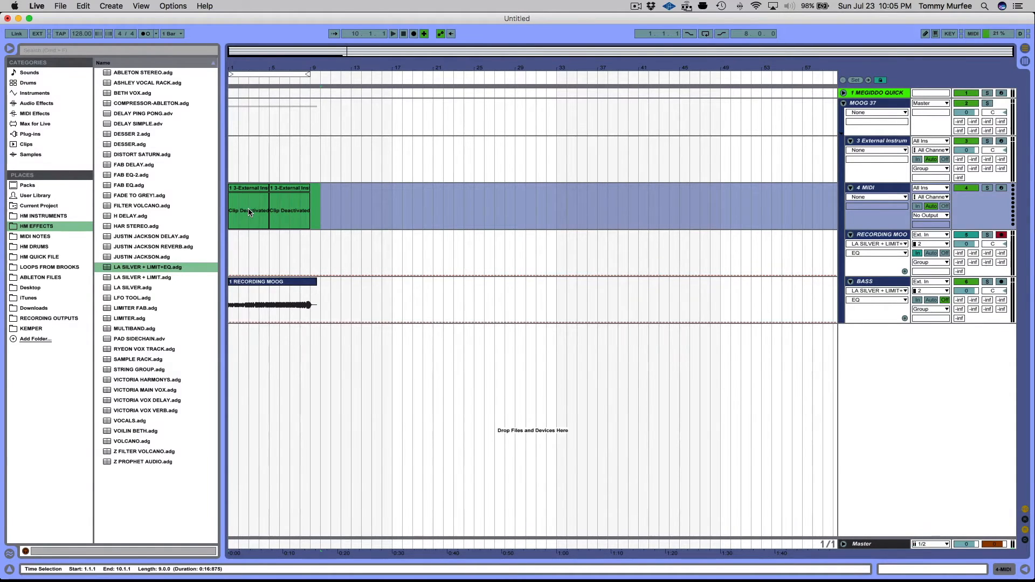
During playback, set the BASS track's sends to about -23.7 dB for A-AMBI VERB and -19.7 dB for F-SLAP DELAY
click(897, 142)
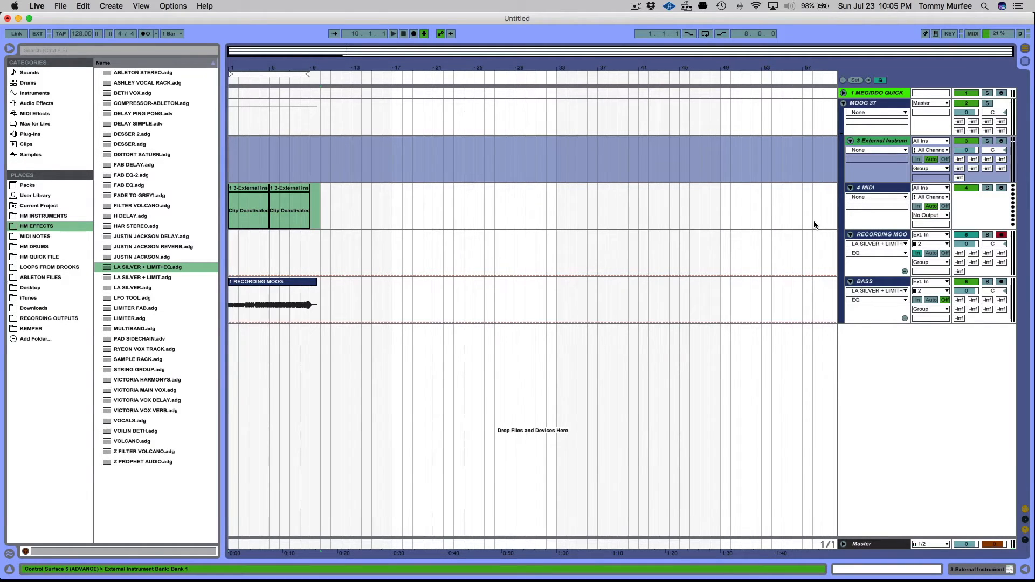
click(971, 283)
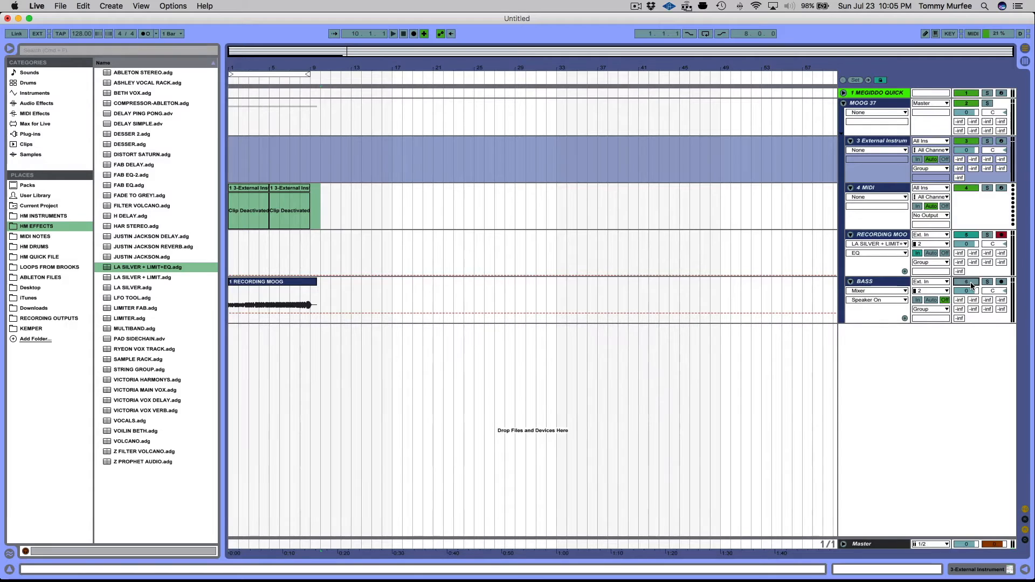
key(space)
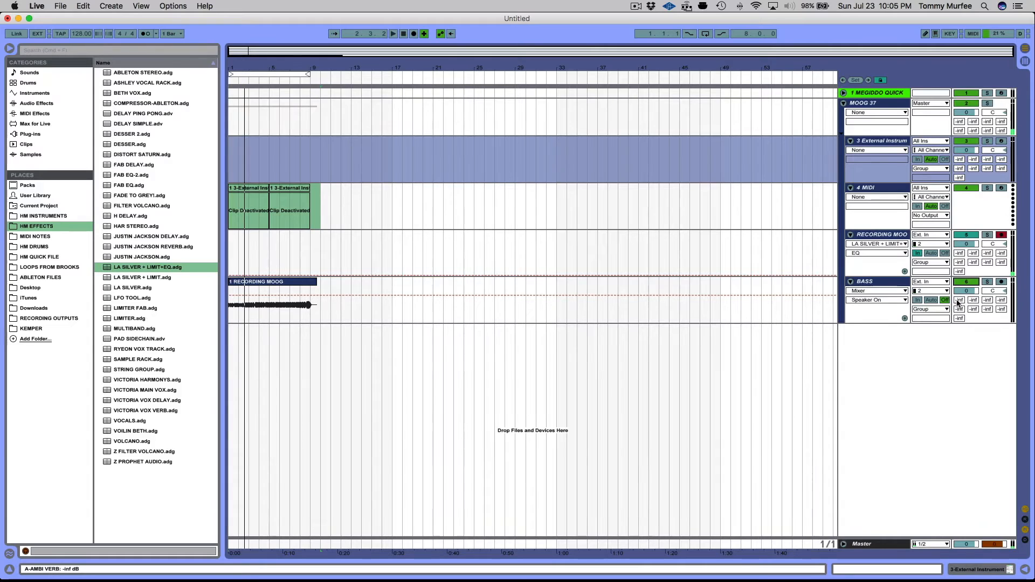
key(space)
mouse_move(958, 300)
mouse_down()
mouse_move(958, 282)
mouse_move(974, 302)
mouse_up()
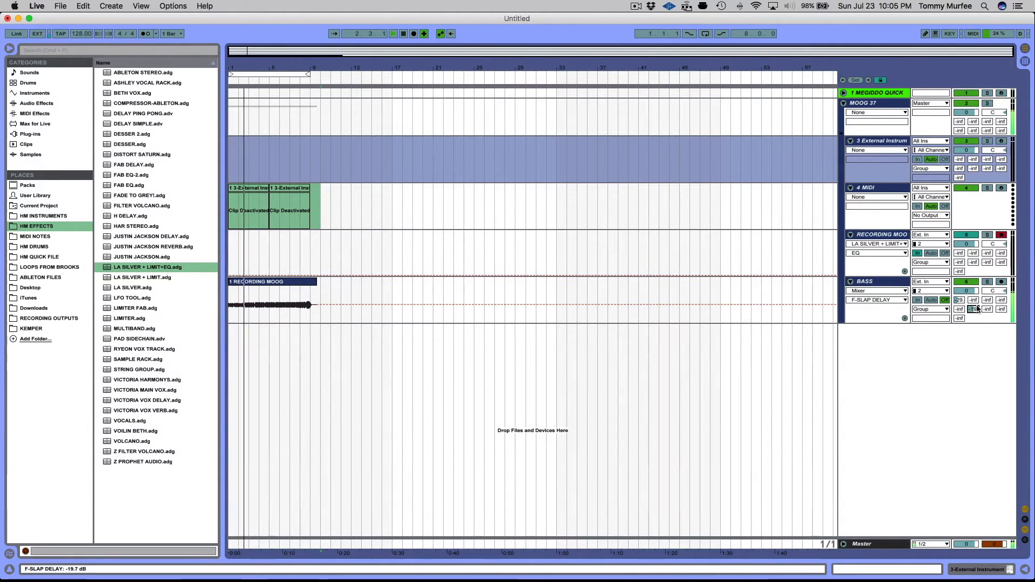
click(958, 300)
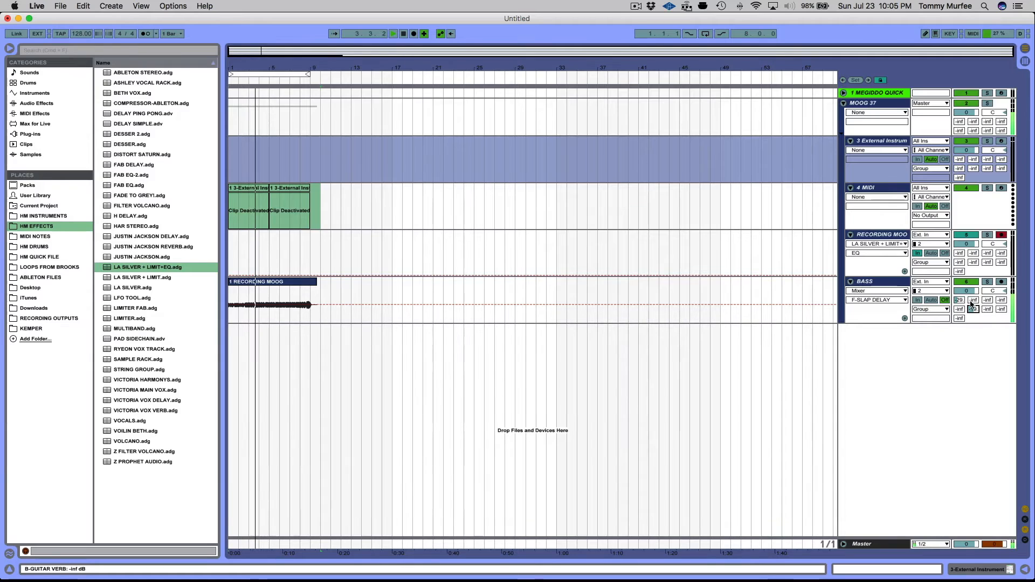
drag(958, 301, 959, 298)
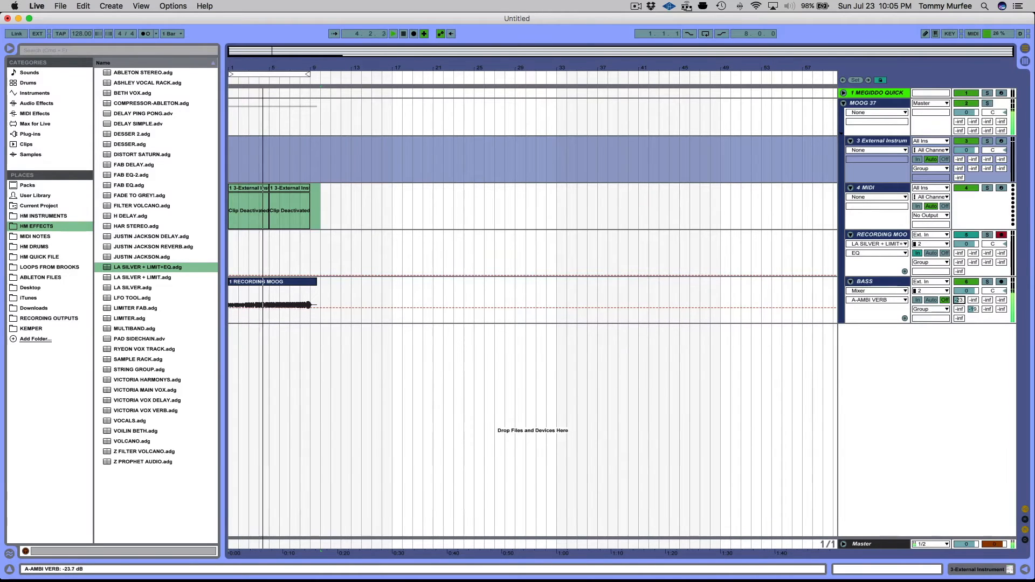
click(964, 301)
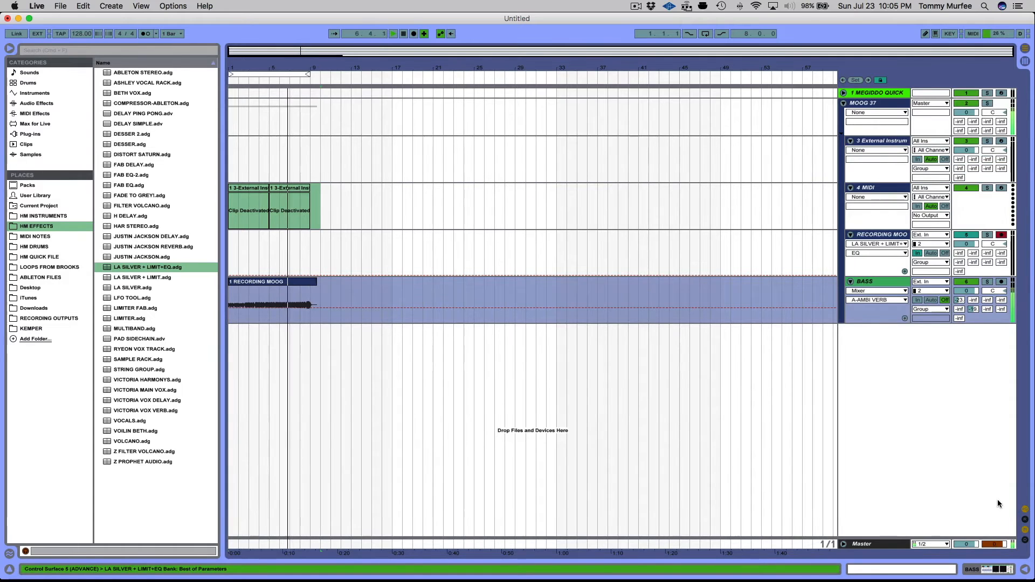
Show the return tracks and set the ValhallaVintageVerb decay on A AMBI VERB to 4.17 s, then stop playback
click(1023, 520)
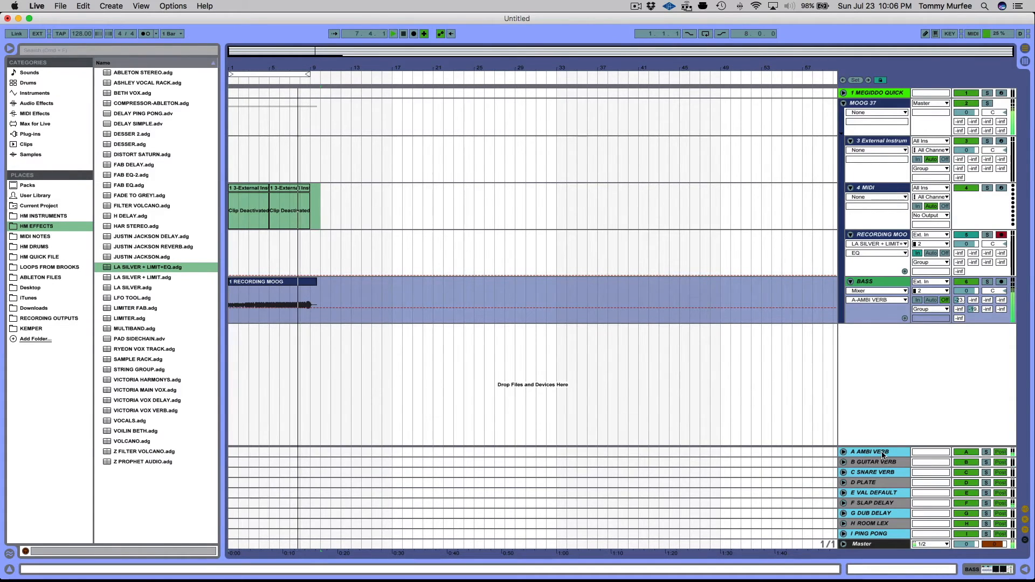
click(883, 455)
double_click(883, 455)
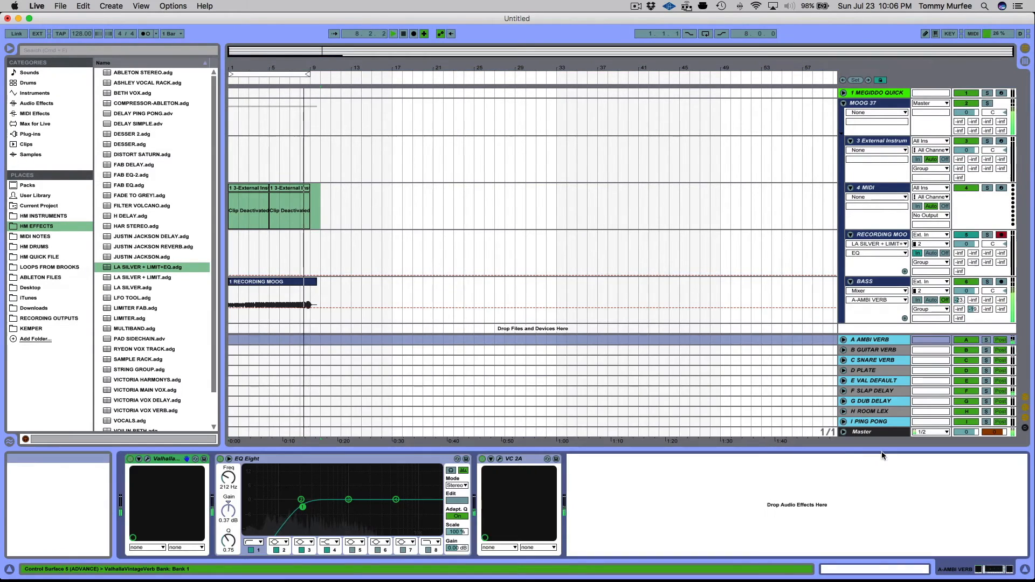
click(150, 459)
drag(152, 142, 152, 158)
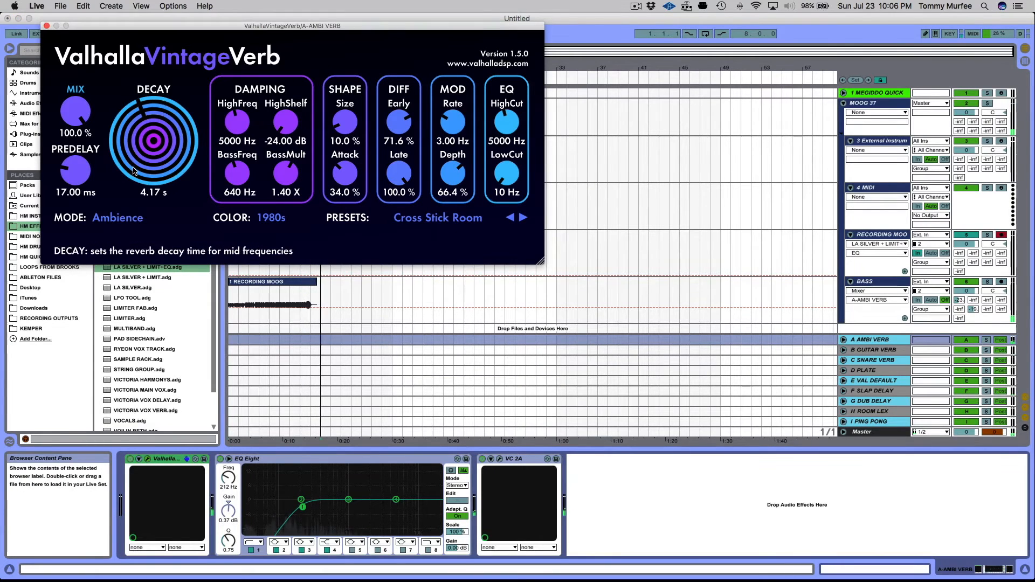
key(space)
click(47, 26)
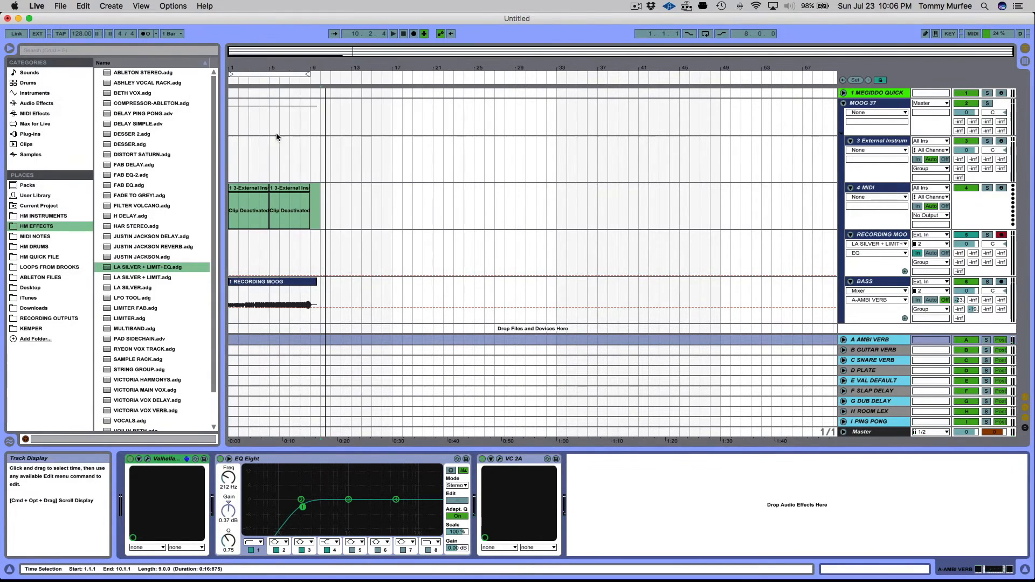
Turn on looping for bars 1 to 9, and display the RECORDING MOOG track's effect devices
click(287, 74)
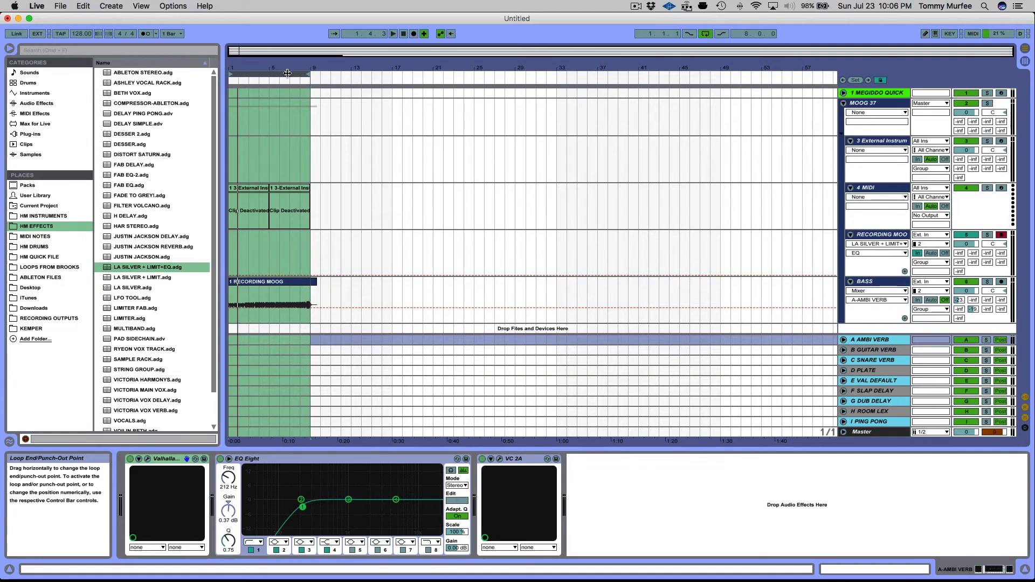
key(super+alt+l)
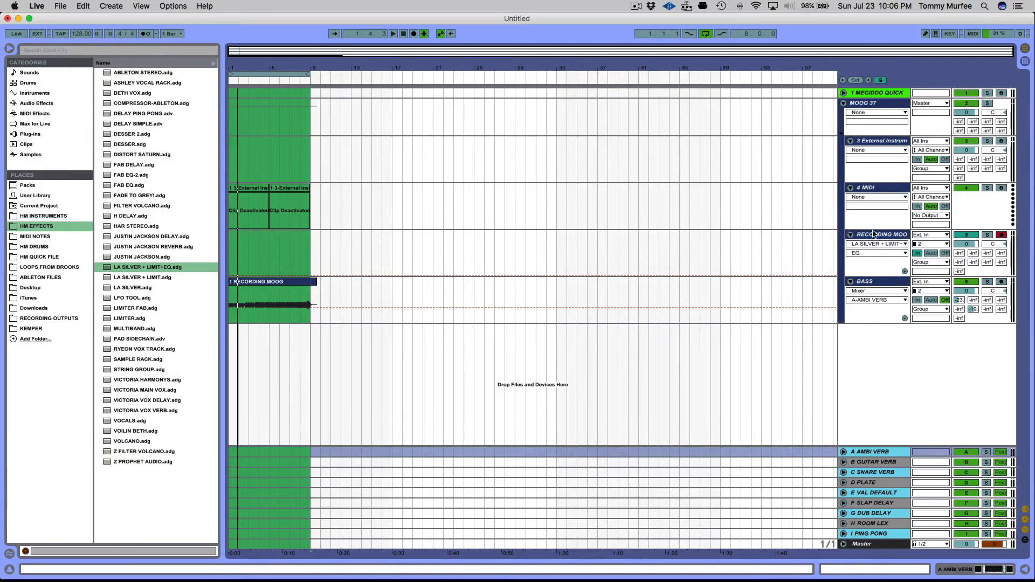
click(874, 234)
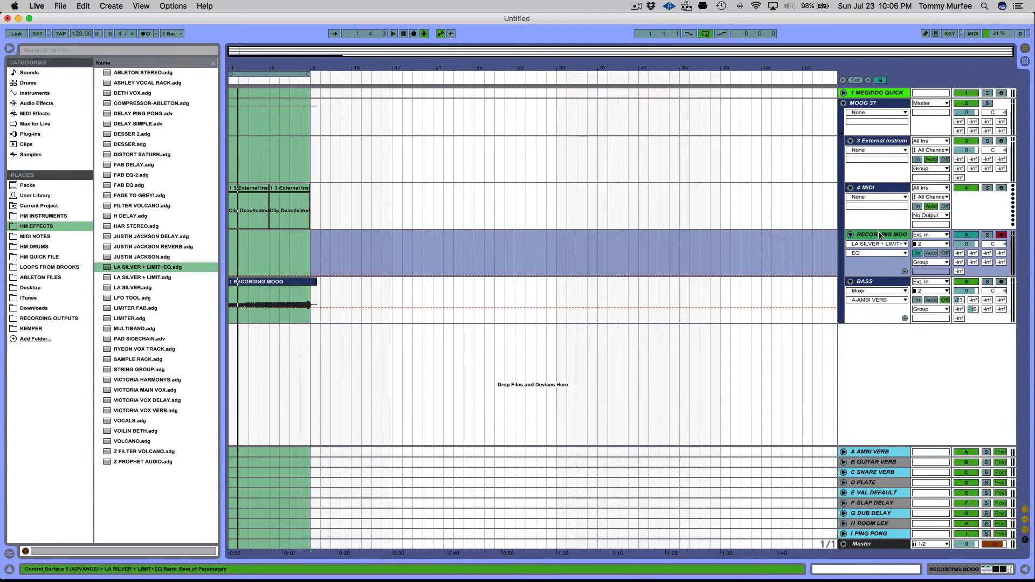
double_click(880, 235)
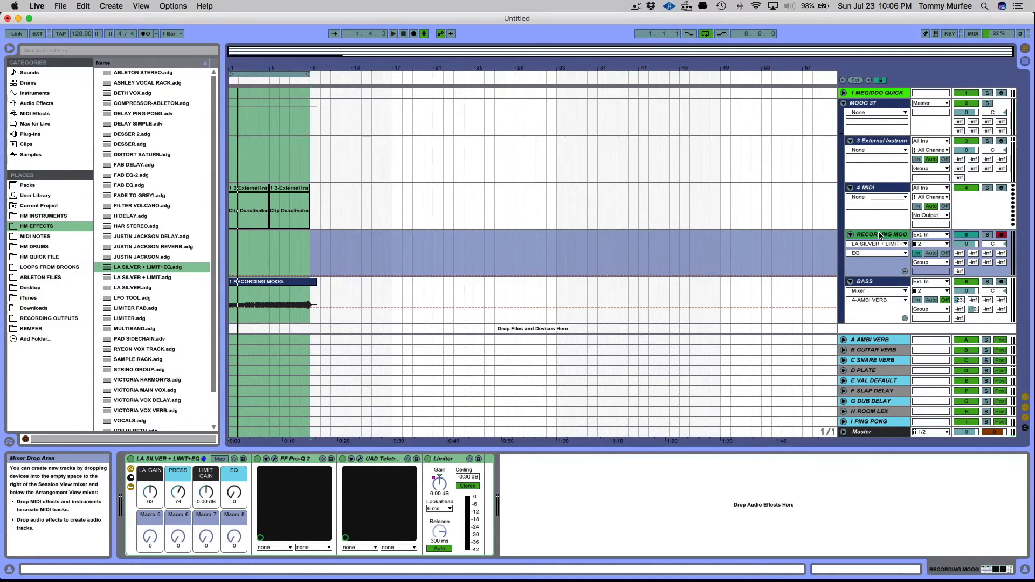
Add the Moog Music Inc. Sub 37 Editor plug-in after the External Instrument device on the External Instrument track
click(883, 141)
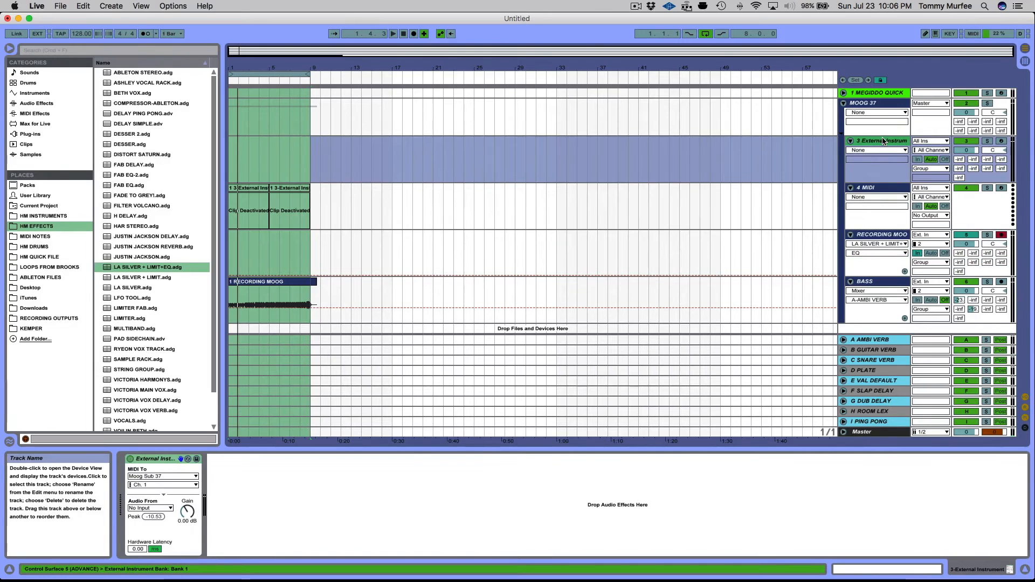
click(31, 134)
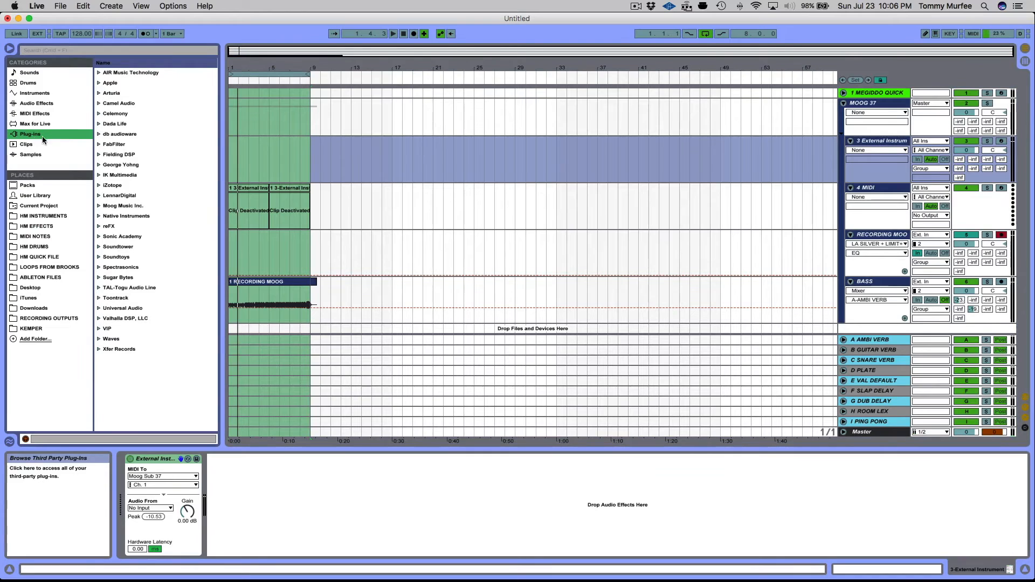
click(104, 206)
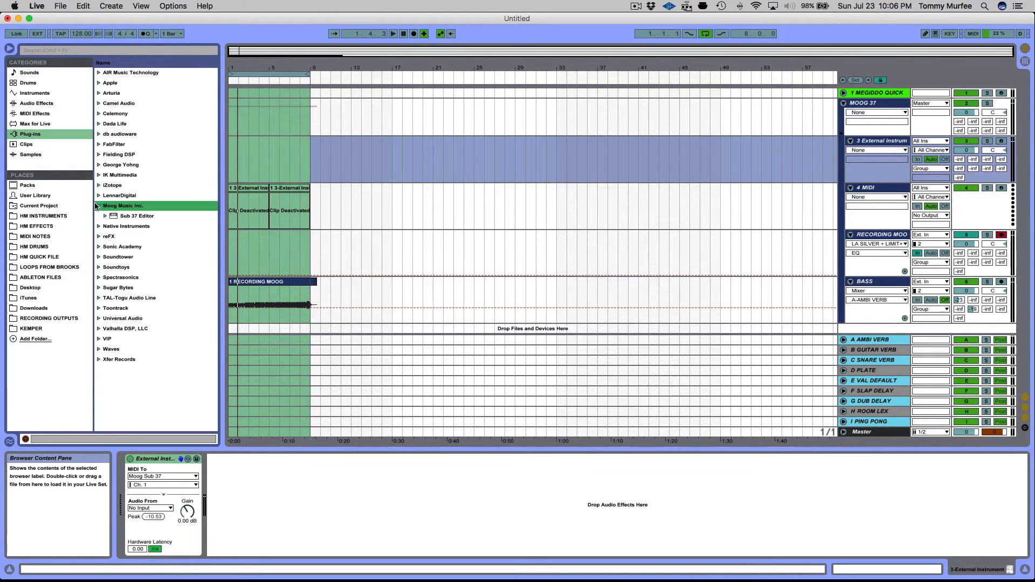
drag(112, 216, 175, 308)
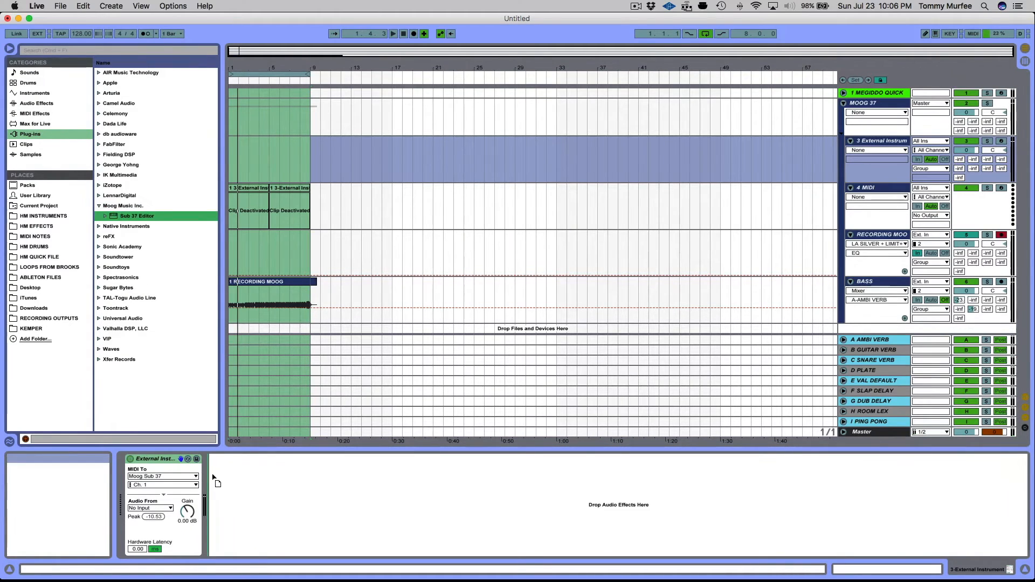
drag(212, 475, 213, 478)
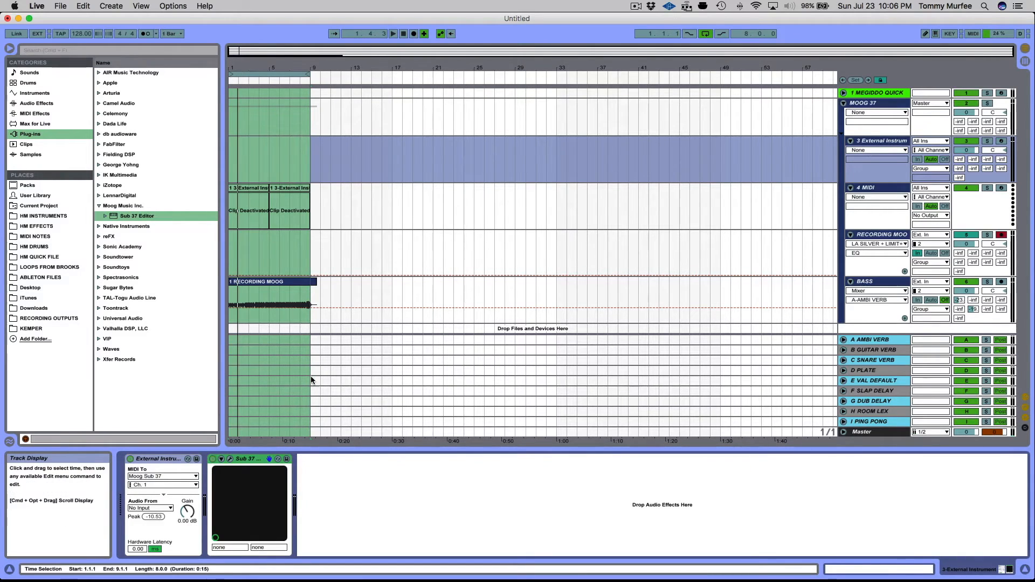
Examine the Sub 37 Editor, including The Big Dirty presets in its librarian and the Bend Up range options
click(230, 460)
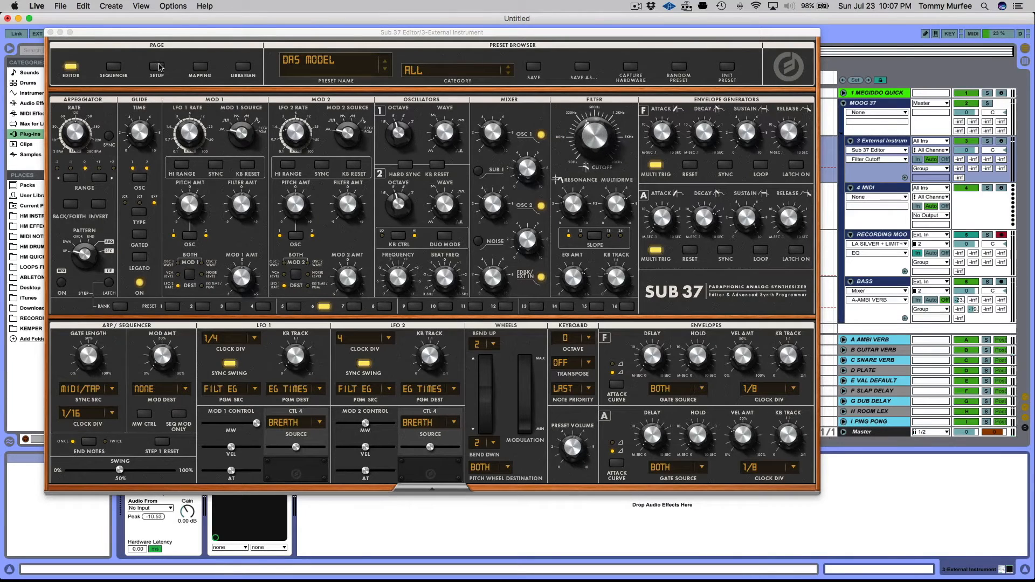
click(244, 67)
click(145, 223)
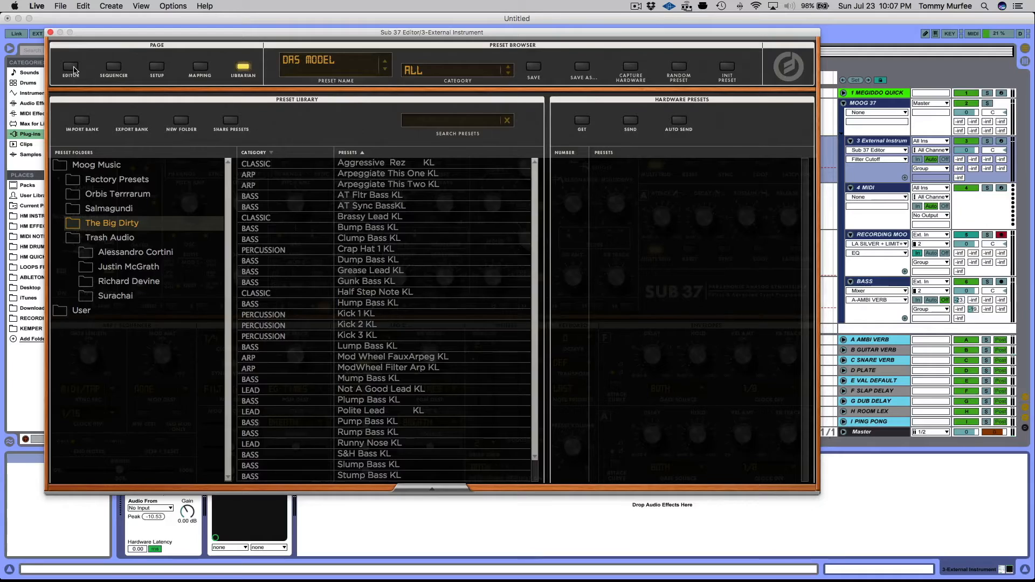
click(73, 69)
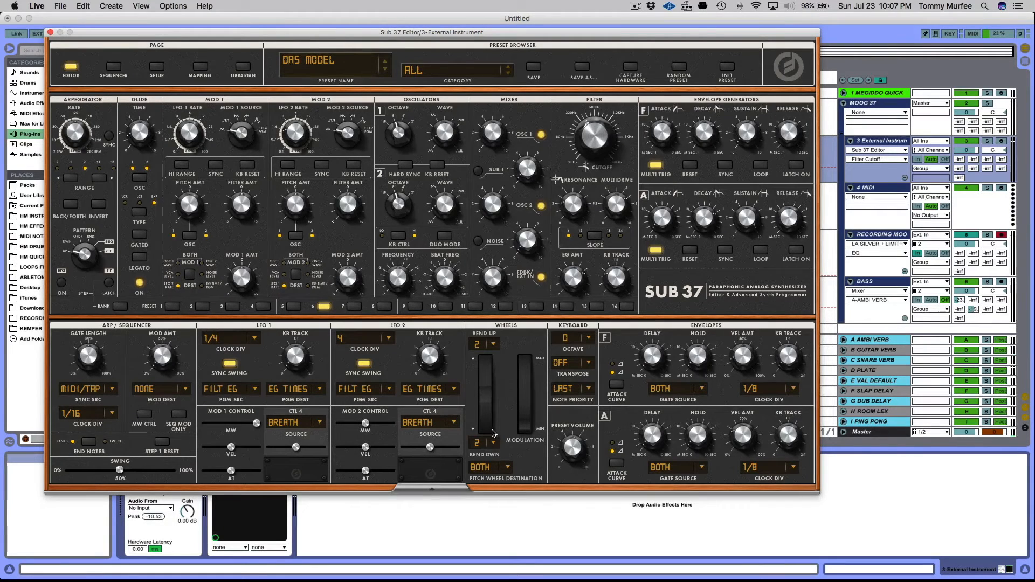
click(492, 344)
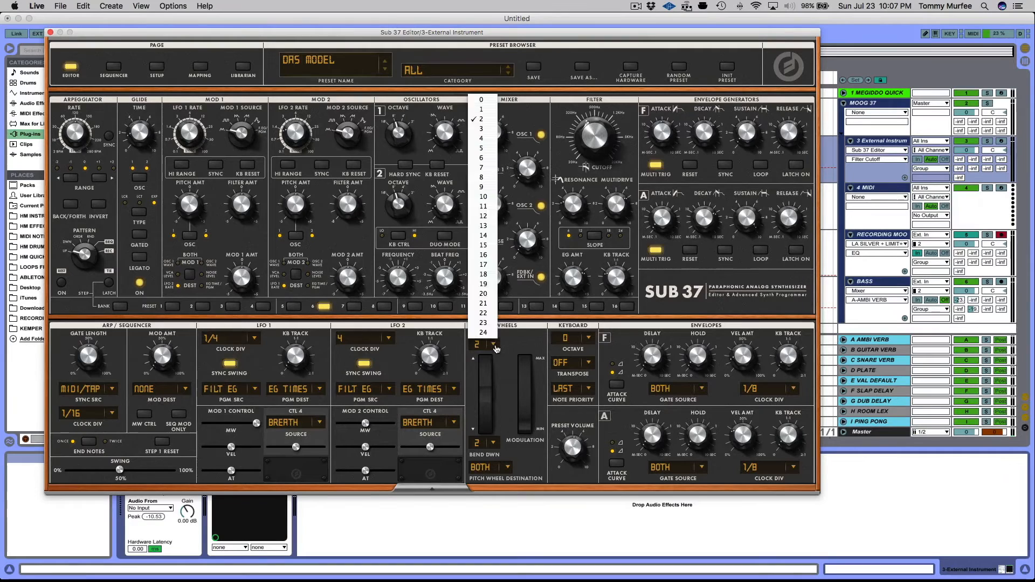
click(496, 349)
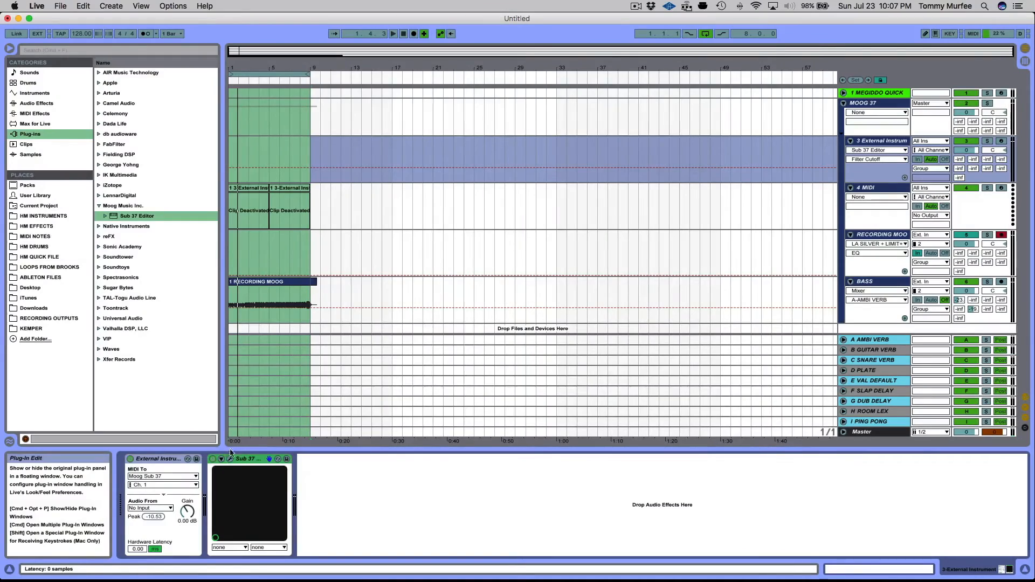
click(230, 459)
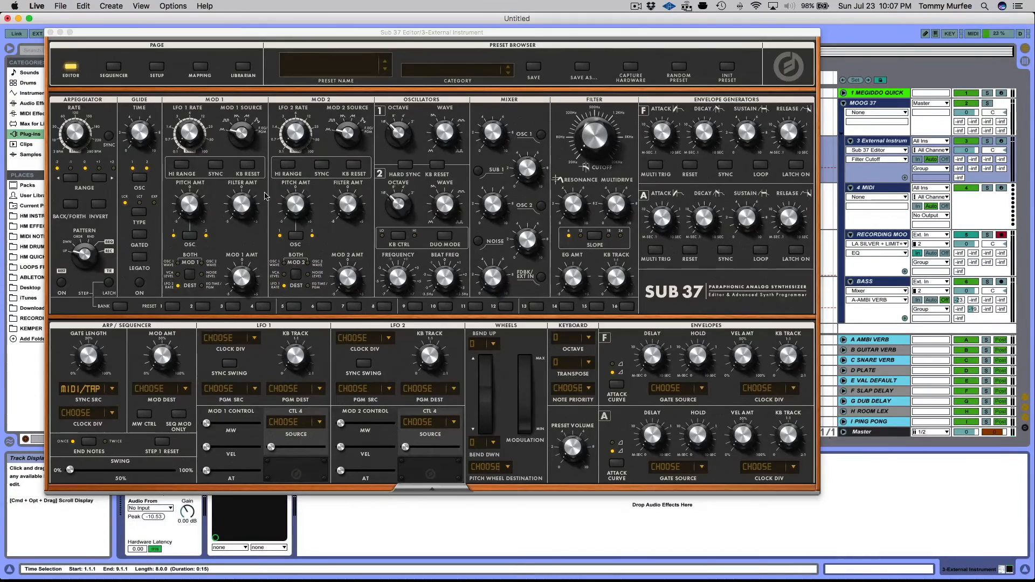